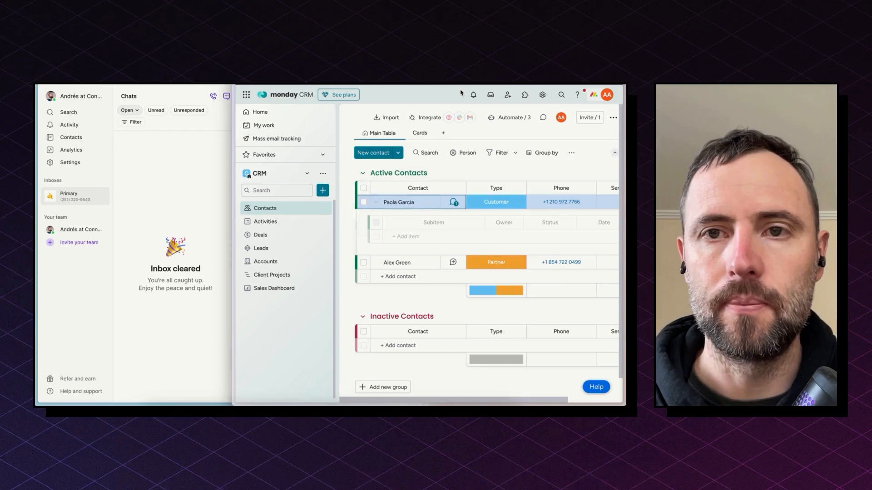
# - Collapse the first active contact's subitems in monday CRM and open that contact's updates
pyautogui.click(378, 205)
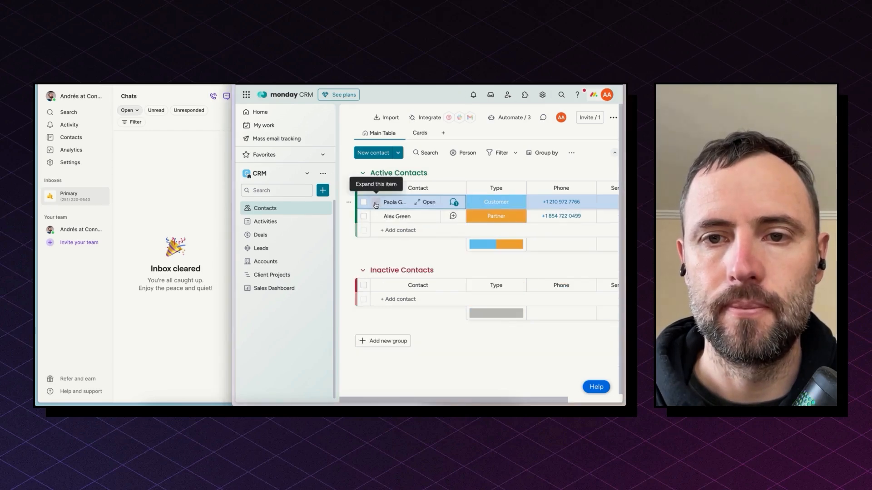
pyautogui.click(417, 202)
pyautogui.click(318, 131)
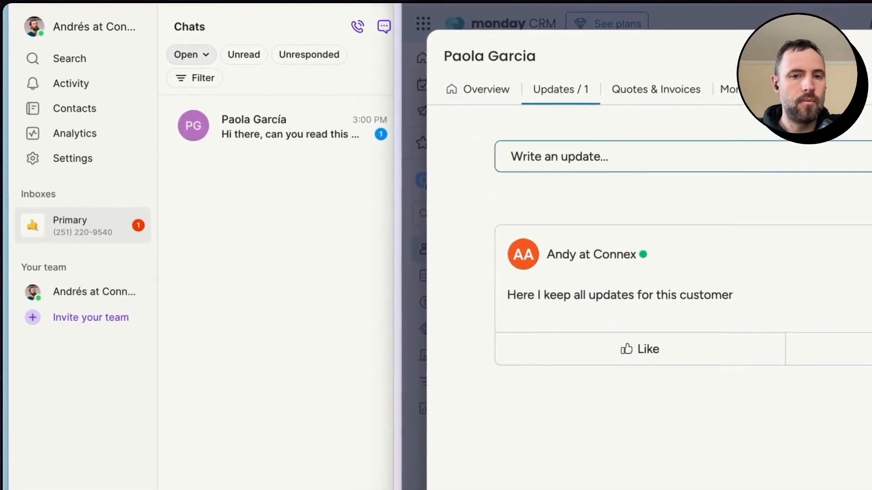
# - Switch to the OpenPhone inbox and open the unread conversation from the same contact
pyautogui.click(329, 354)
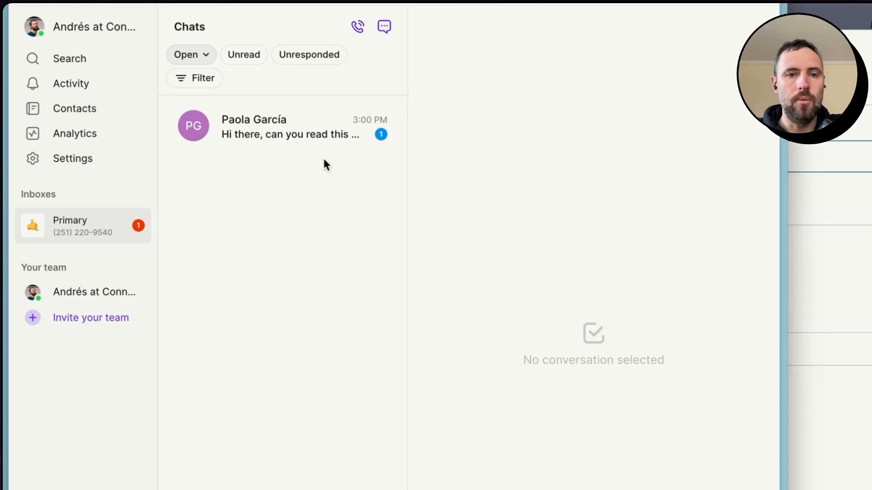
pyautogui.click(323, 137)
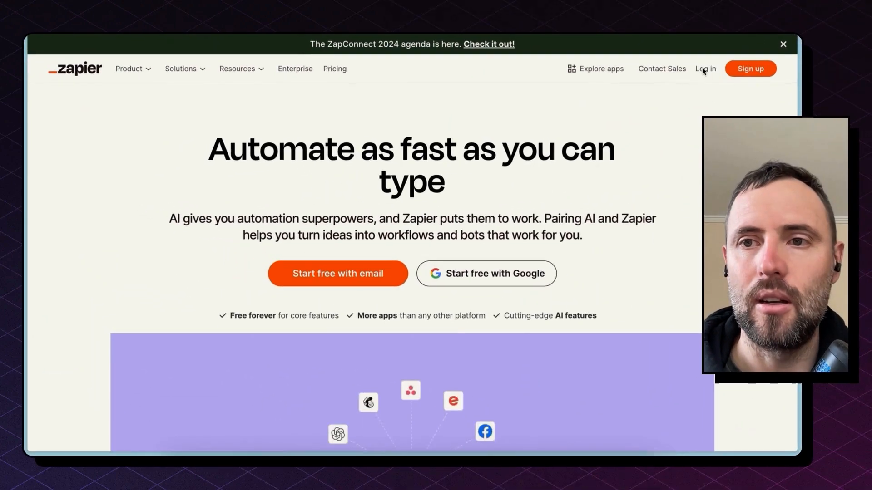
# - Switch to Zapier, go through its login and create a new Zap
pyautogui.click(703, 68)
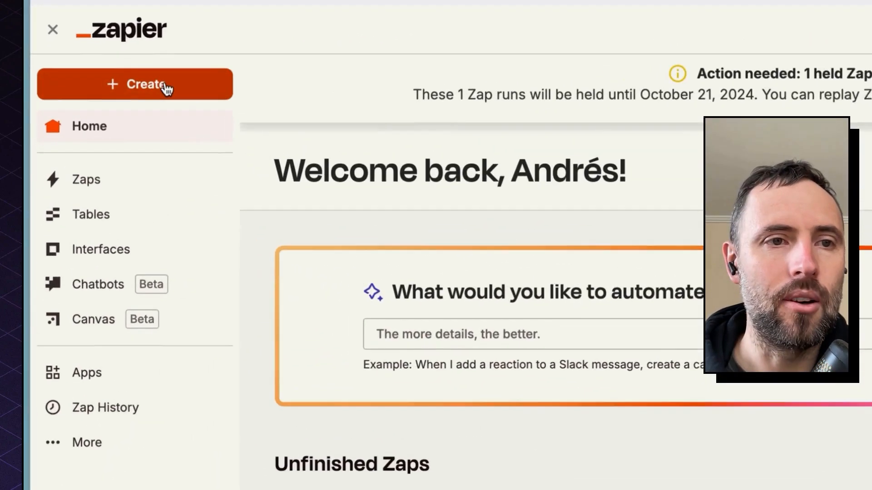
pyautogui.click(165, 89)
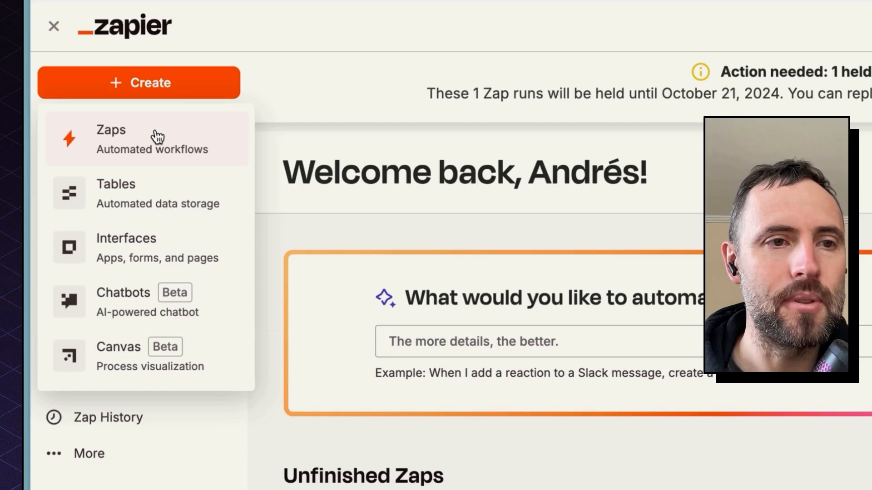
pyautogui.click(157, 137)
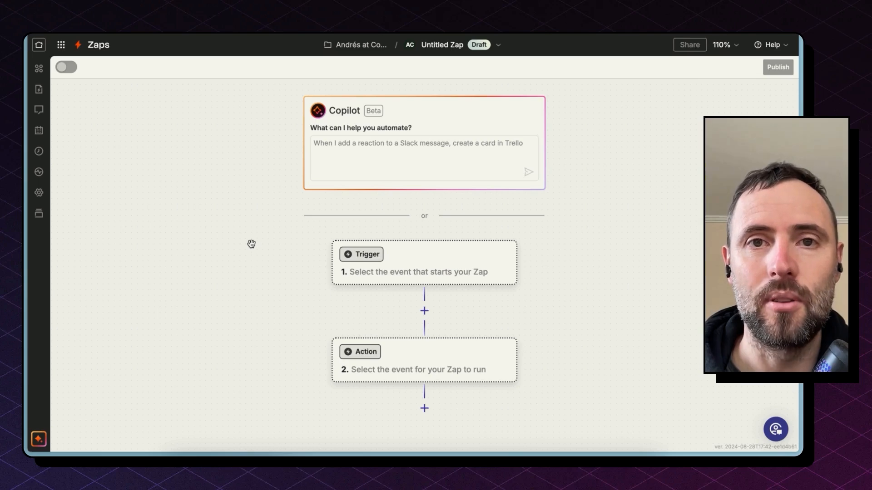
# - Set the Zap's trigger to OpenPhone with the Incoming Message Received event
pyautogui.moveTo(289, 341); pyautogui.dragTo(266, 196)
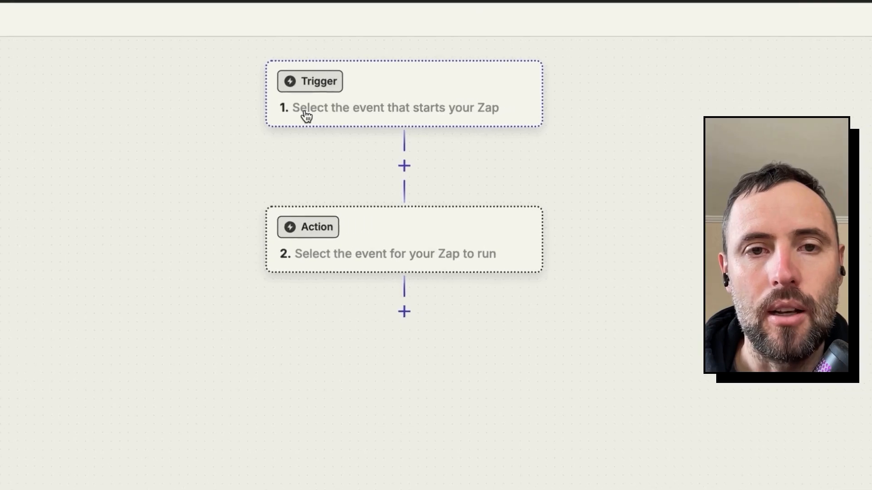
pyautogui.click(336, 130)
pyautogui.write('openp')
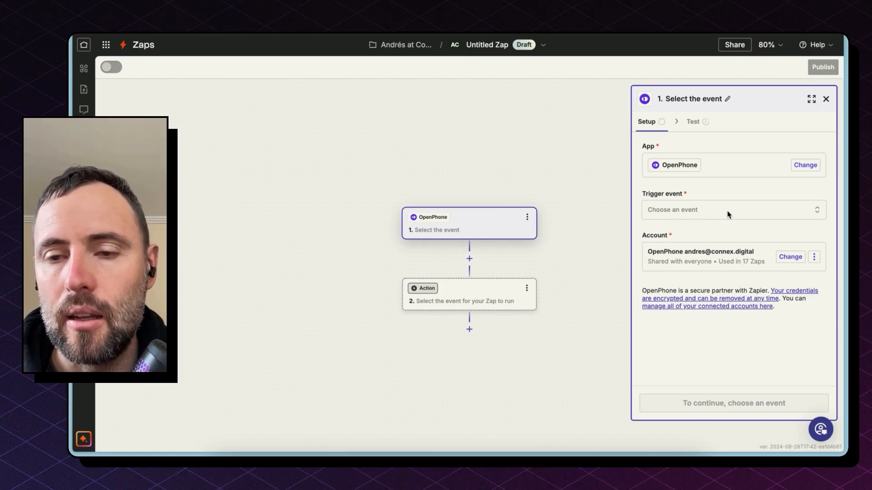
pyautogui.click(728, 214)
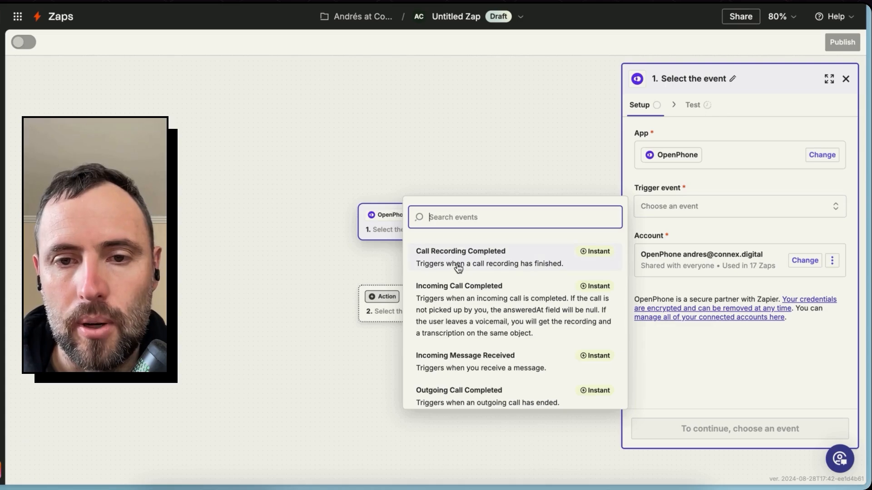
pyautogui.scroll(-2, 492, 369)
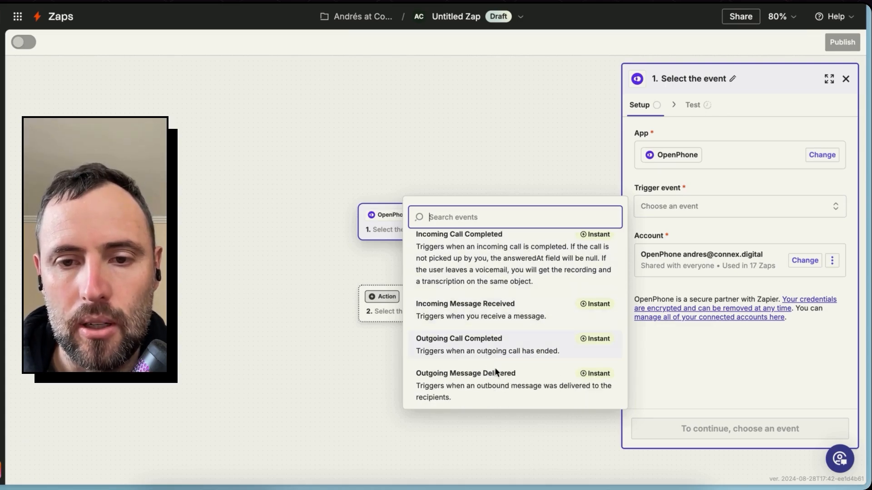
pyautogui.scroll(-1, 496, 375)
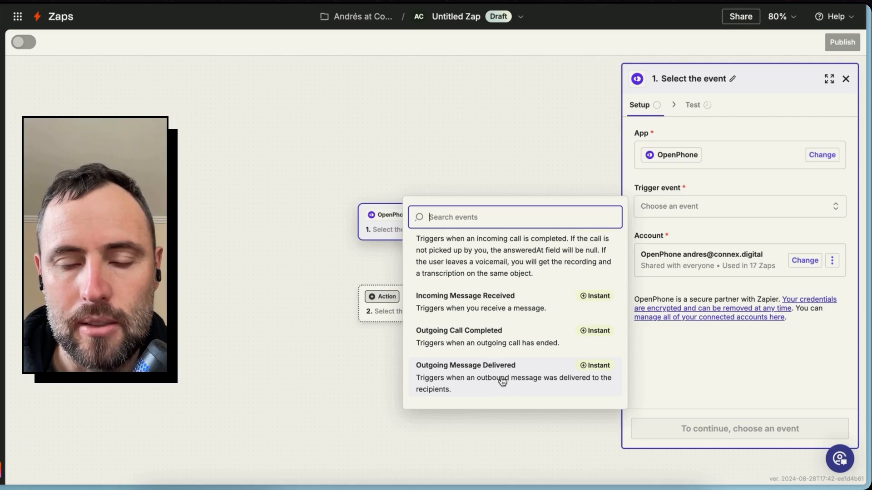
pyautogui.click(491, 306)
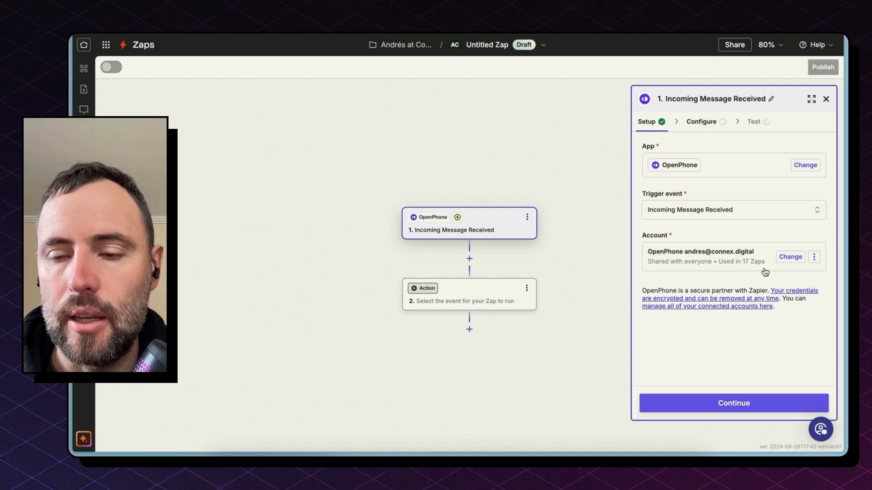
# - Assign the Primary phone number to the incoming message trigger and run the trigger test
pyautogui.click(725, 406)
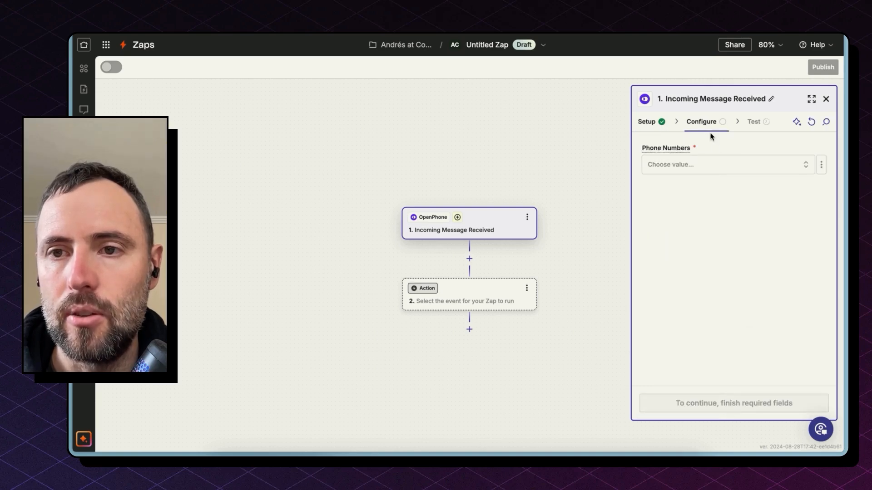
pyautogui.click(728, 167)
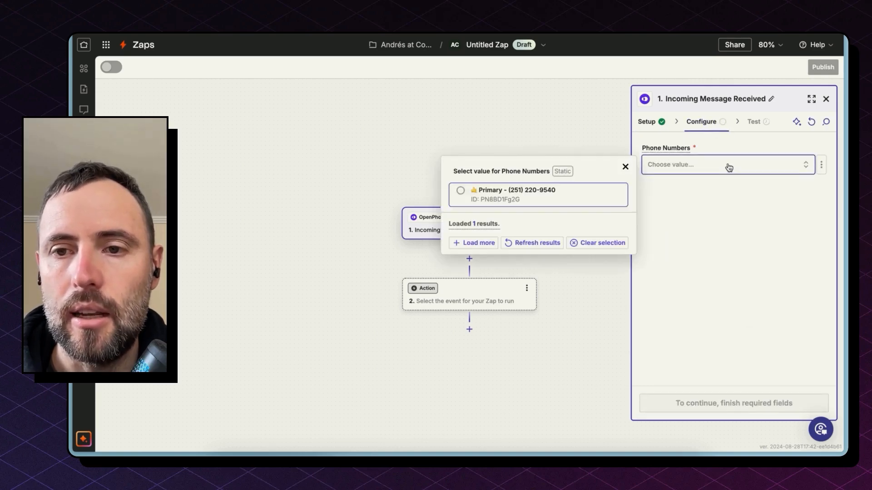
pyautogui.click(576, 197)
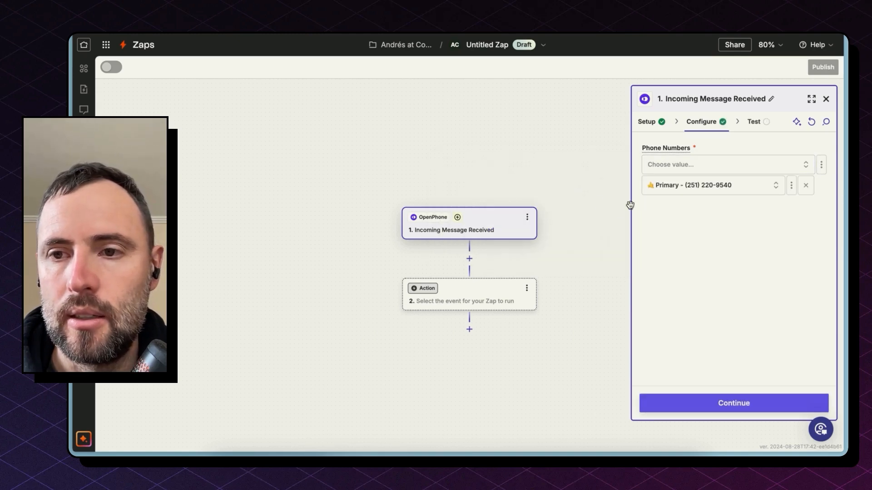
pyautogui.click(722, 404)
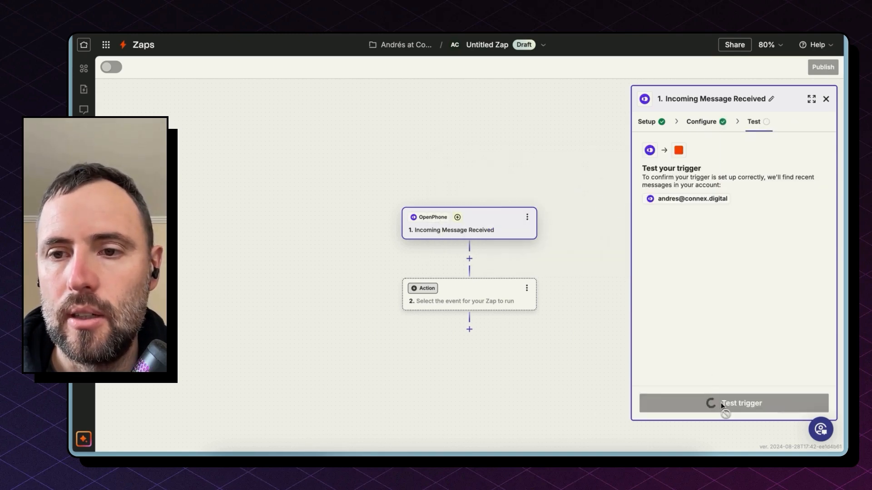
pyautogui.click(722, 405)
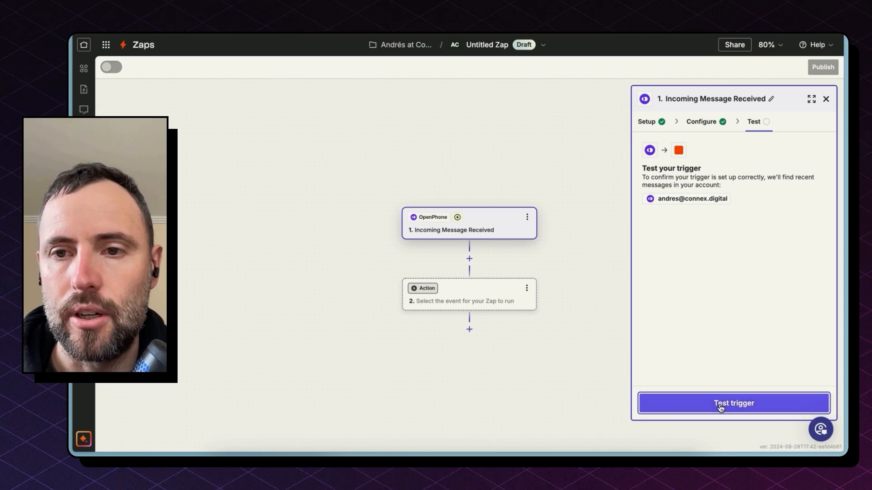
pyautogui.click(720, 407)
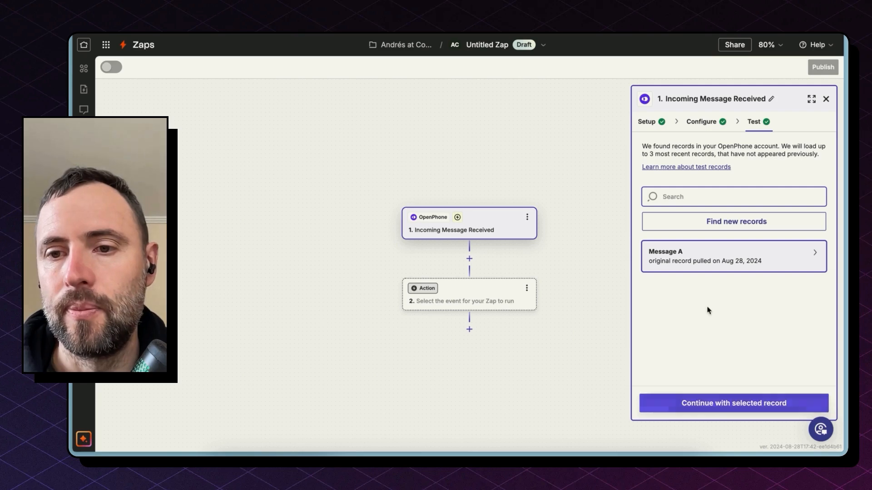
# - Open the Message A test record and review its sender number, body, direction and creation date fields
pyautogui.click(711, 265)
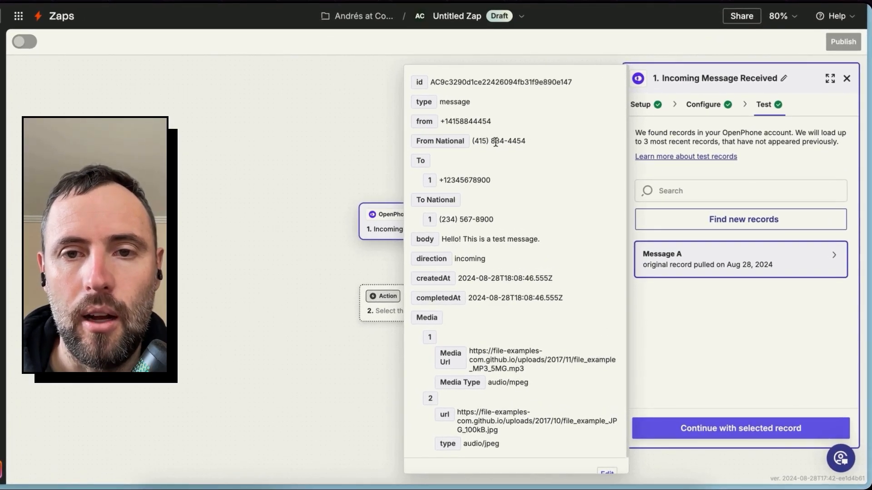
pyautogui.tripleClick(493, 140)
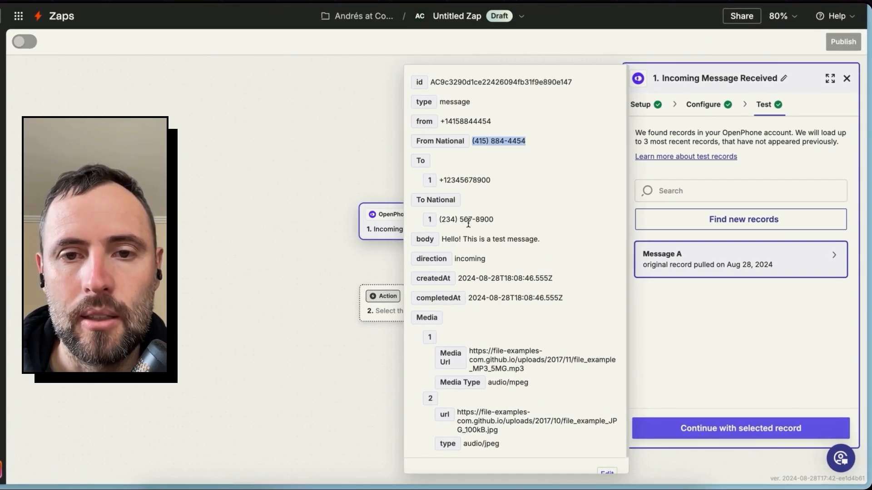
pyautogui.tripleClick(485, 240)
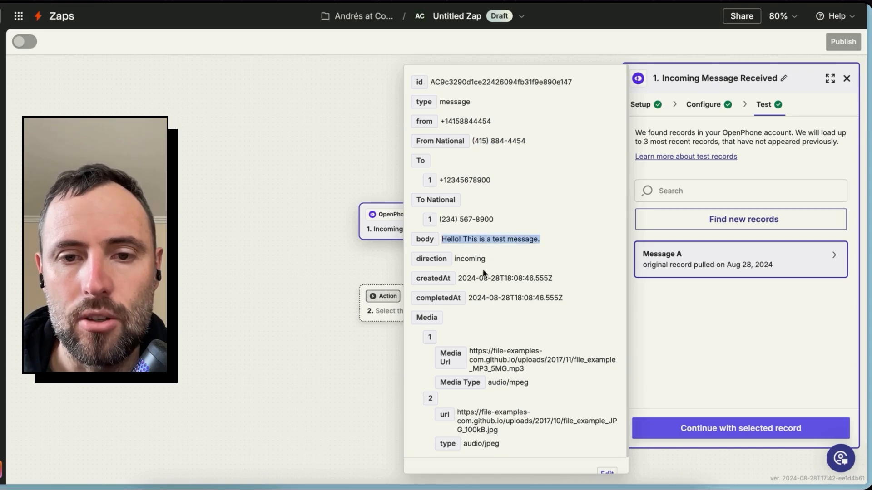
pyautogui.doubleClick(465, 258)
pyautogui.click(495, 282)
pyautogui.doubleClick(496, 280)
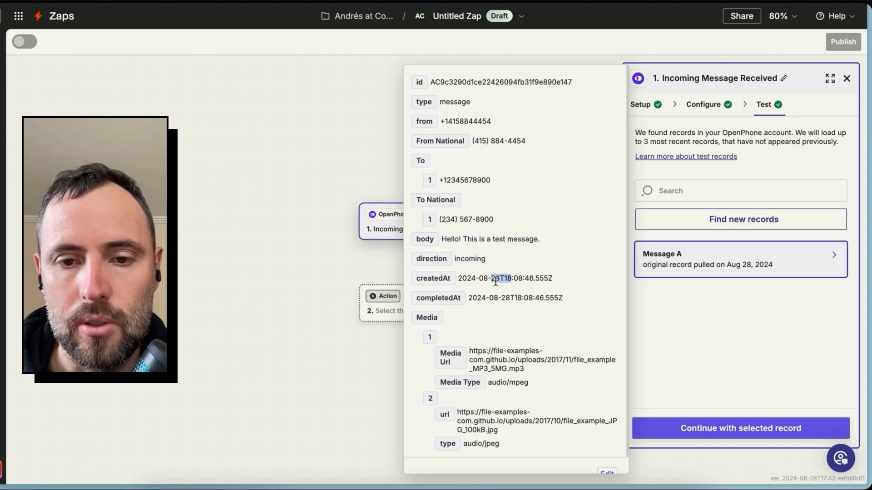
pyautogui.scroll(-1, 495, 282)
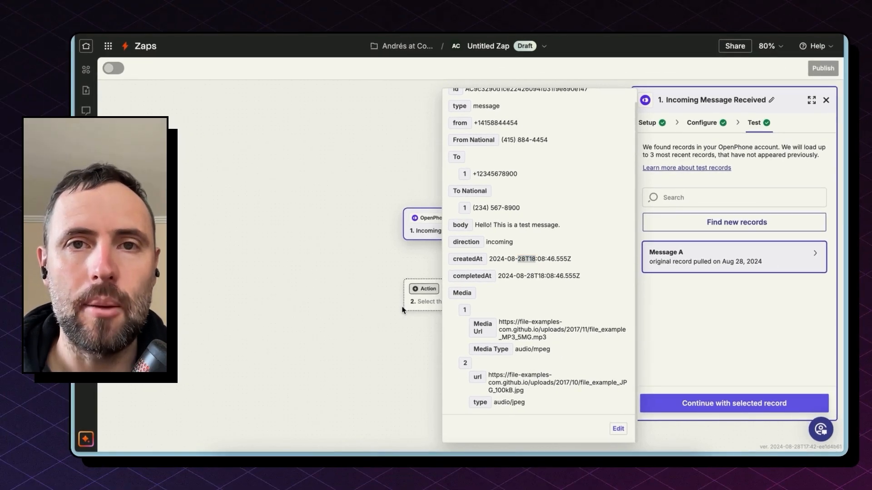
pyautogui.click(427, 259)
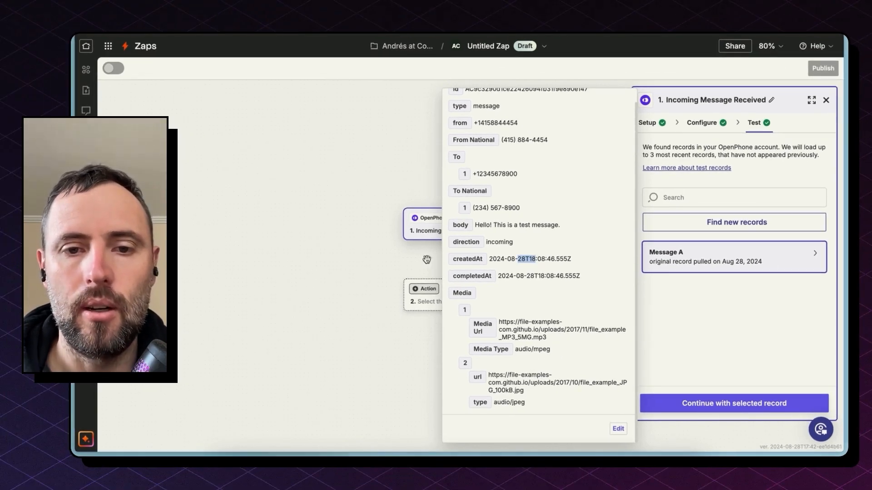
# - Set the Zap's second step to monday.com with the Create Update action event
pyautogui.click(429, 303)
pyautogui.write('mo')
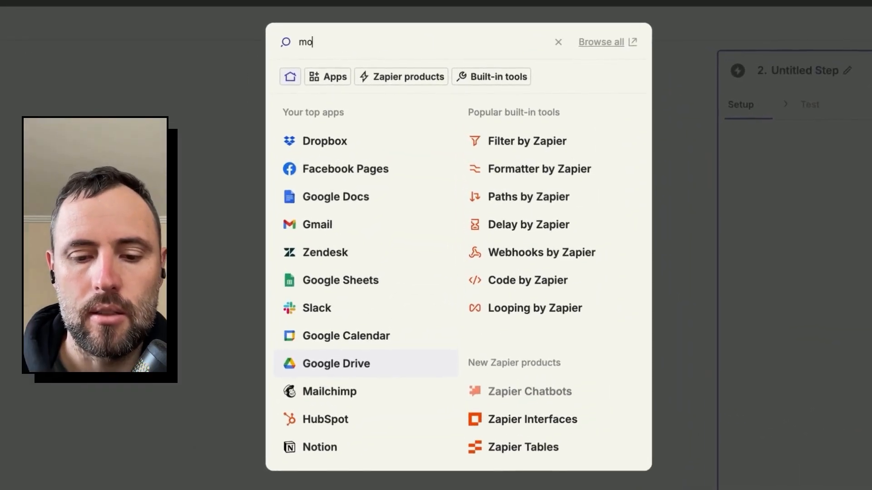
pyautogui.write('nda')
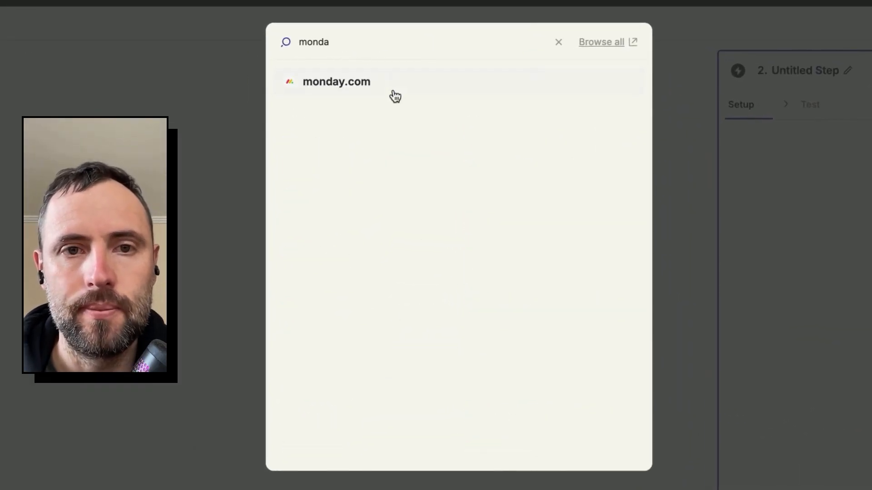
pyautogui.click(395, 96)
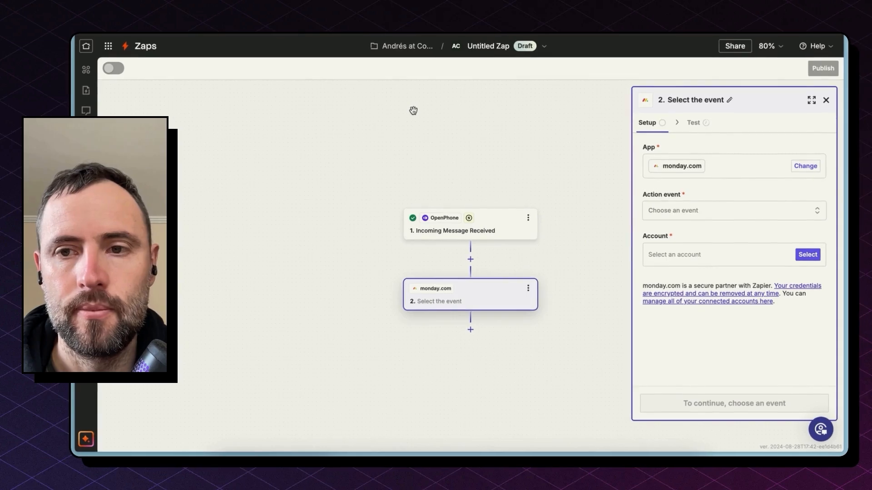
pyautogui.click(674, 211)
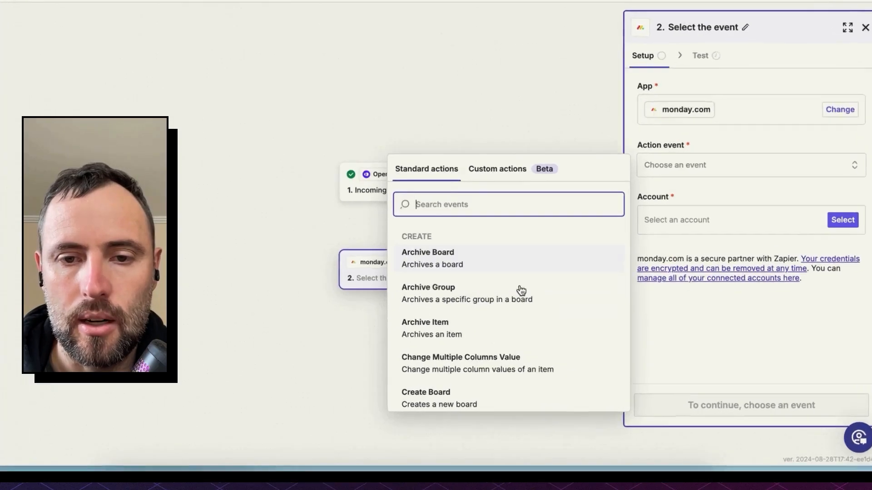
pyautogui.scroll(-5, 502, 341)
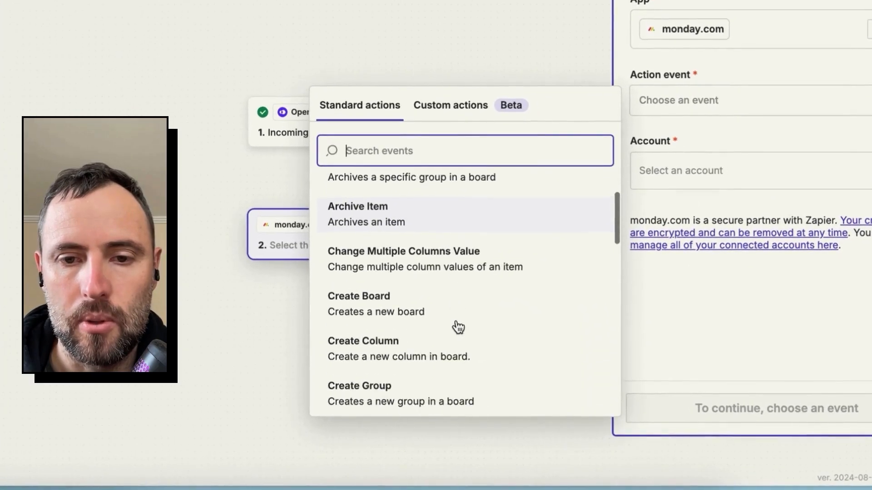
pyautogui.scroll(-3, 458, 326)
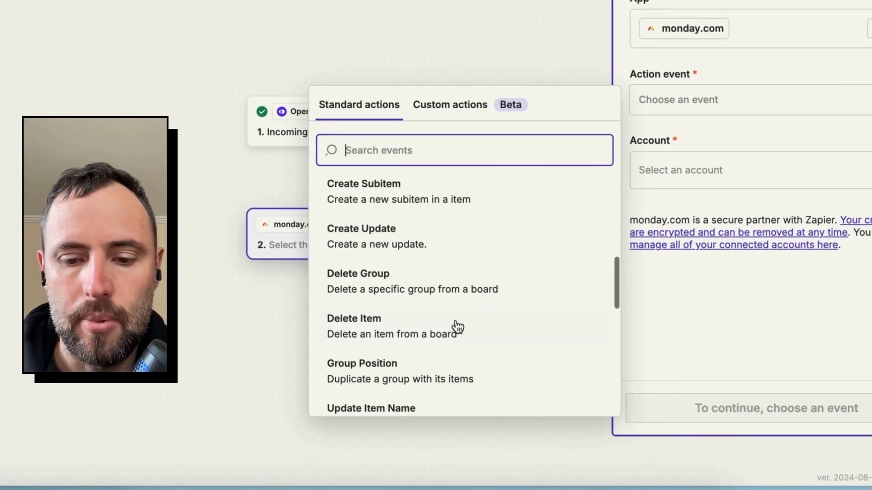
pyautogui.write('upda')
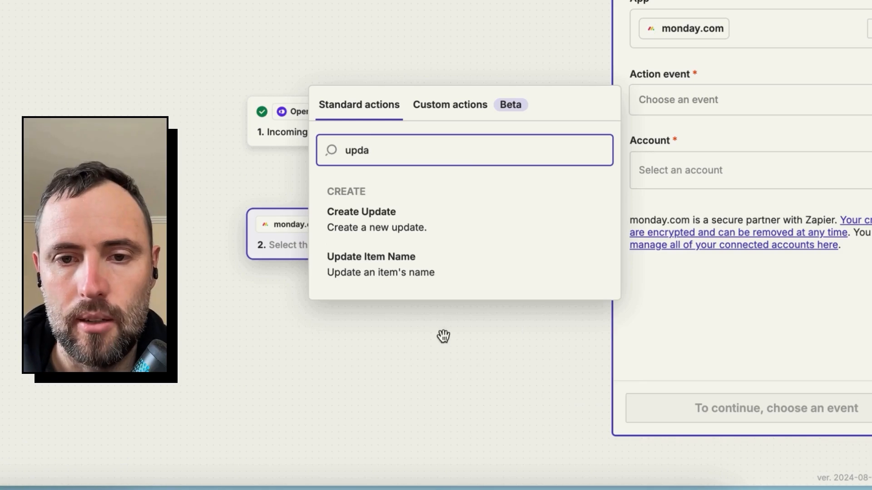
pyautogui.click(378, 231)
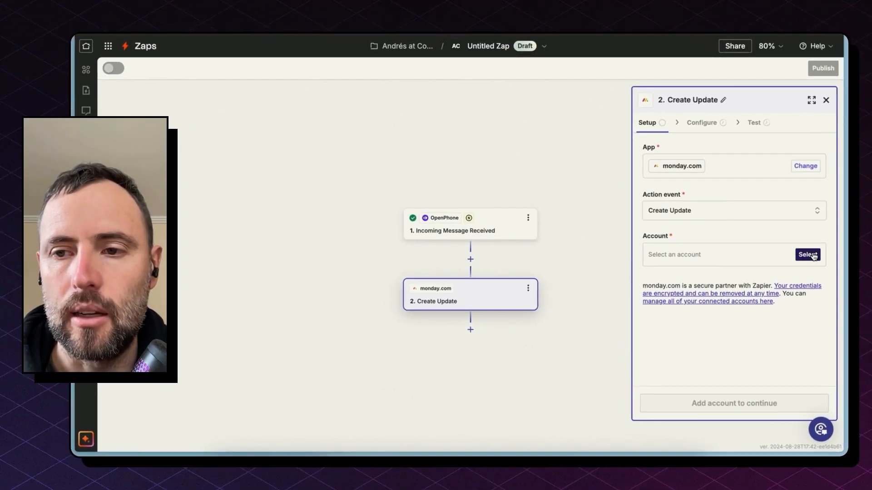
# - Connect a monday.com account to the Create Update action and continue to its configuration
pyautogui.click(812, 255)
pyautogui.click(567, 285)
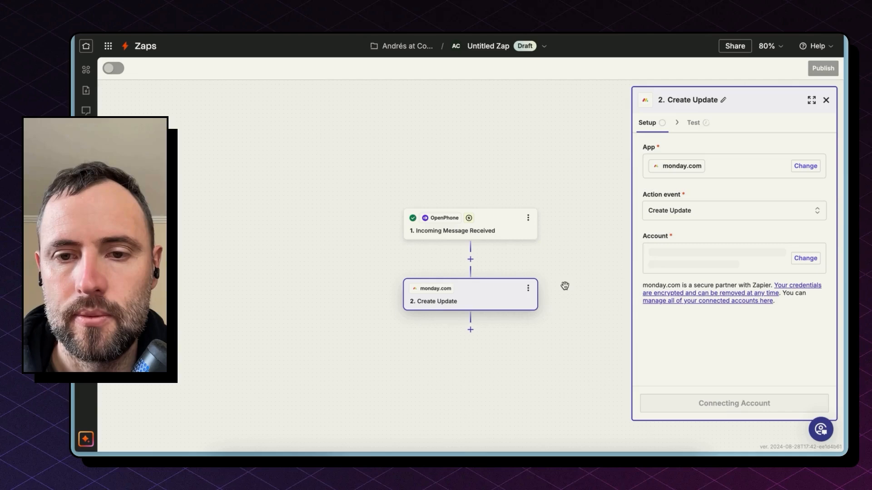
pyautogui.click(719, 403)
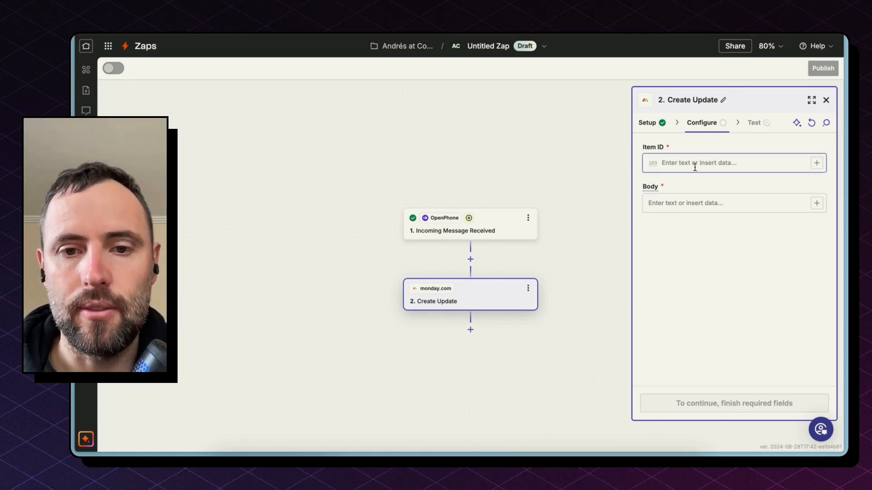
# - Insert a monday.com step between the trigger and Create Update using the Get Item by Column Value event, and continue to its configuration
pyautogui.click(470, 259)
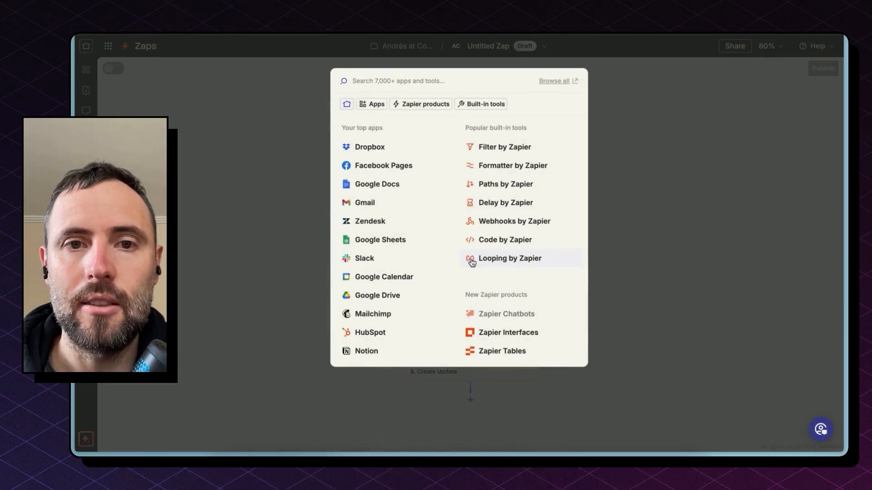
pyautogui.write('monda')
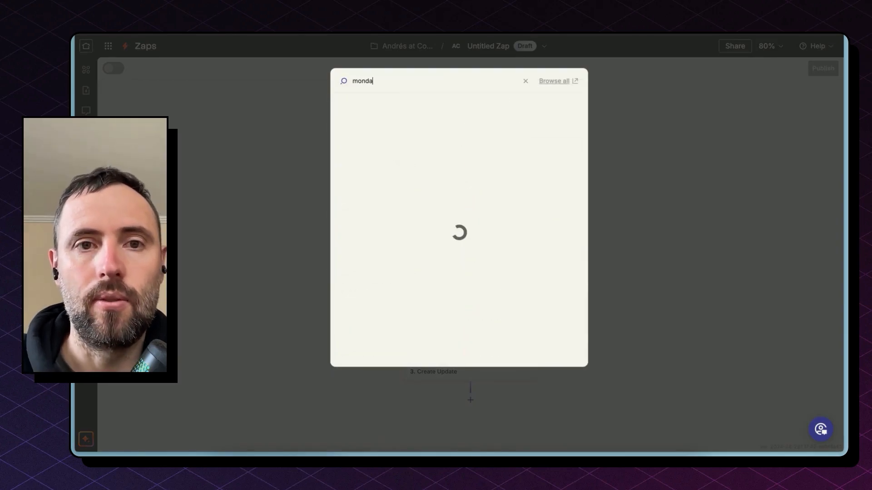
pyautogui.click(386, 107)
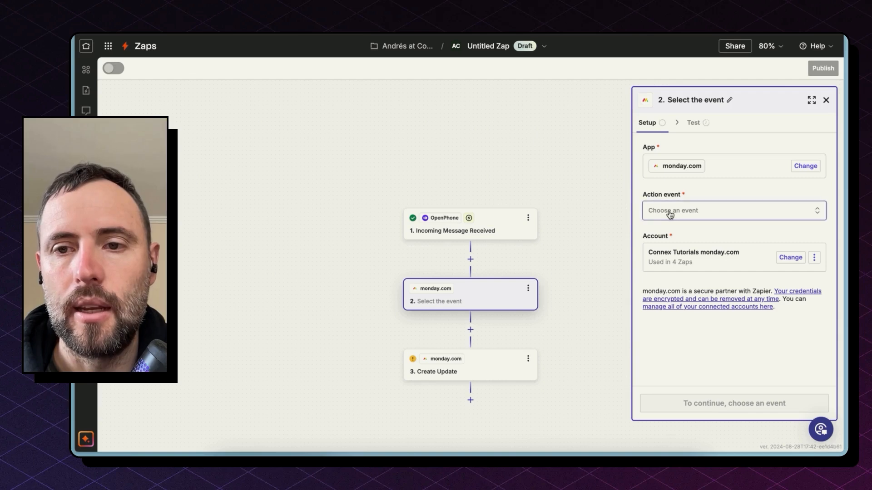
pyautogui.click(670, 213)
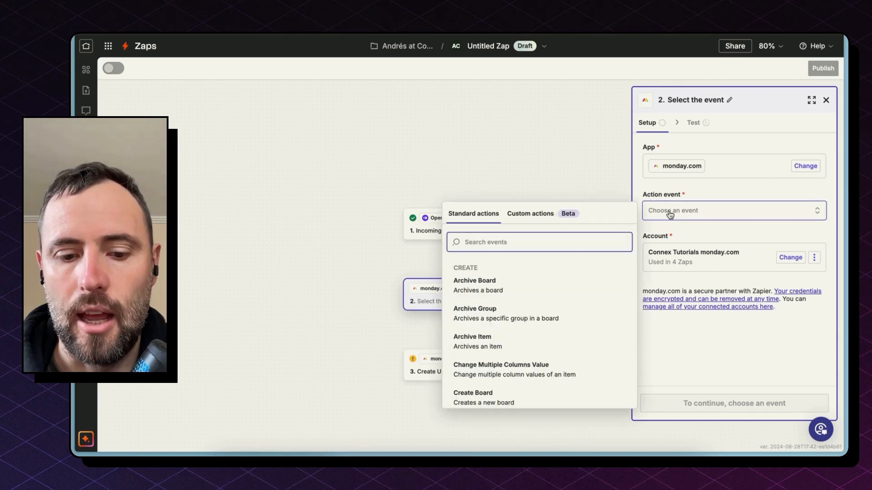
pyautogui.write('get')
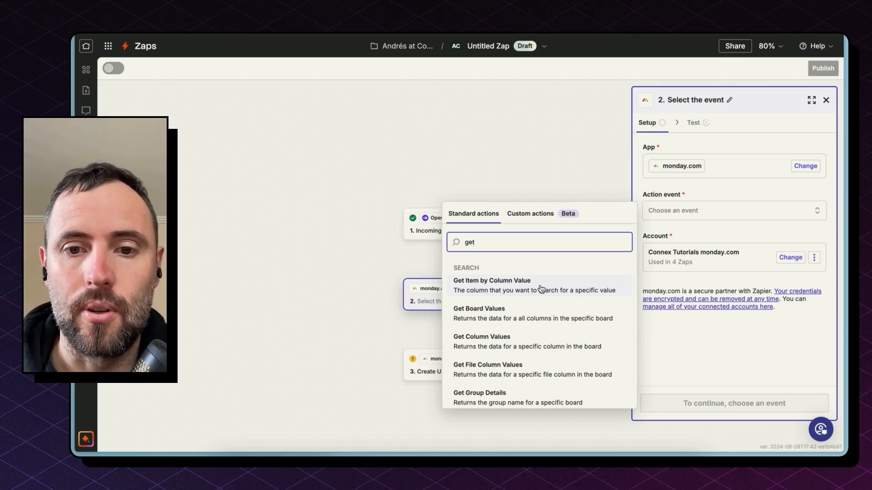
pyautogui.click(541, 288)
pyautogui.click(731, 403)
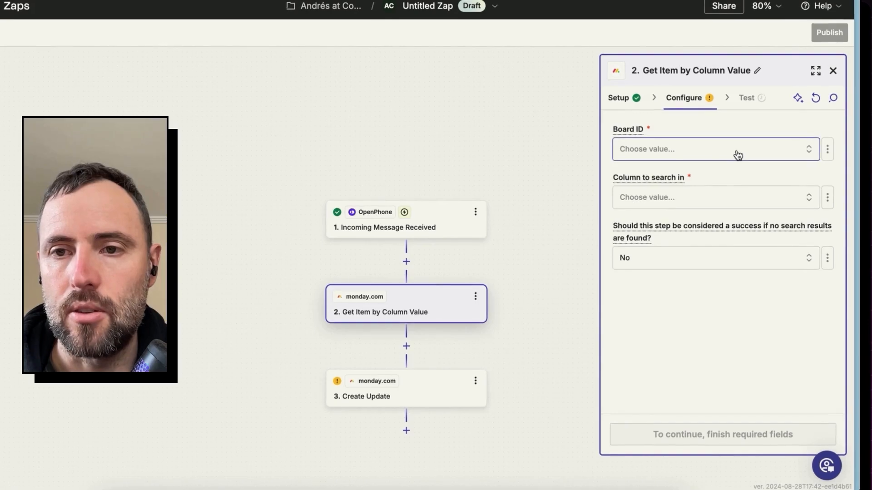
# - Set the item lookup to search the Contacts board by its Phone column, and check the trigger data available for the Phone value
pyautogui.click(738, 155)
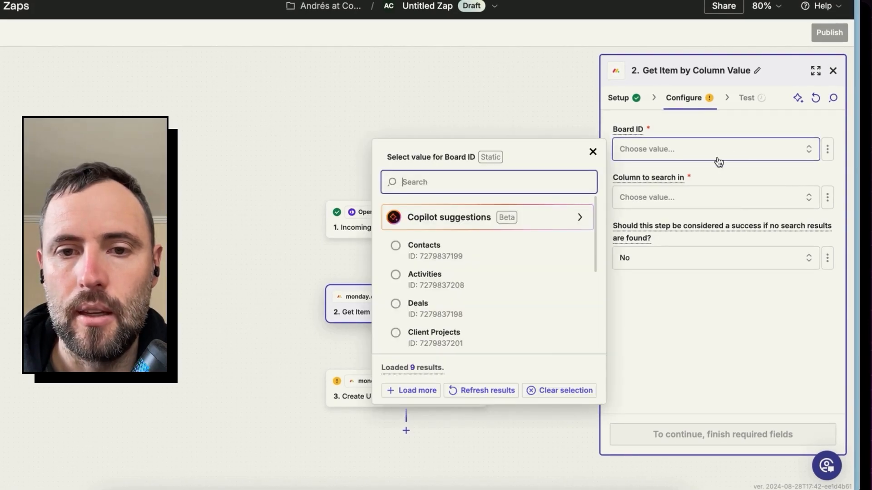
pyautogui.click(508, 252)
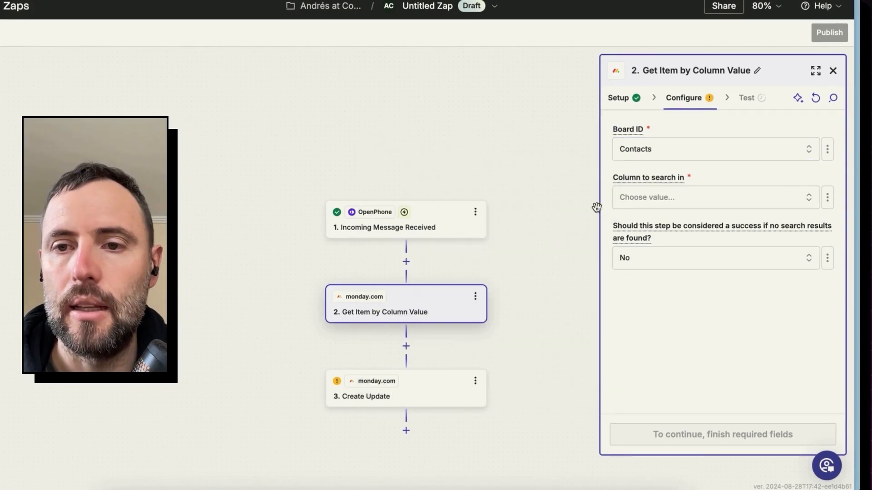
pyautogui.click(654, 205)
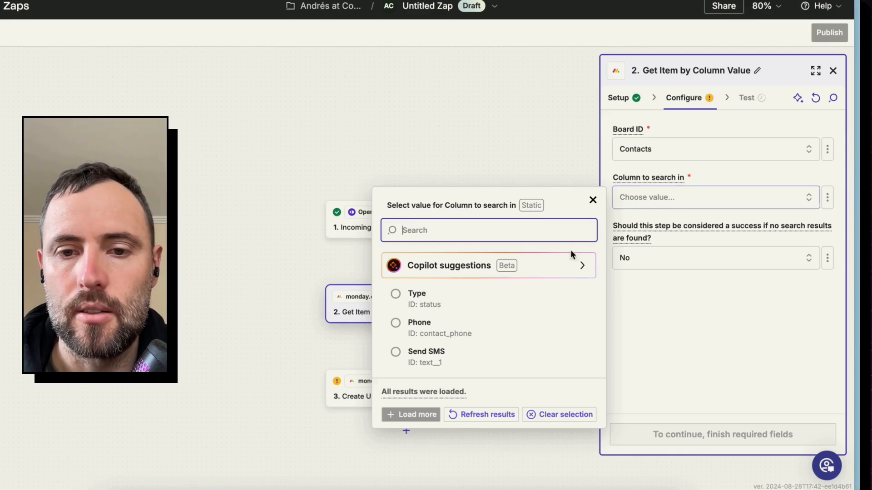
pyautogui.click(476, 329)
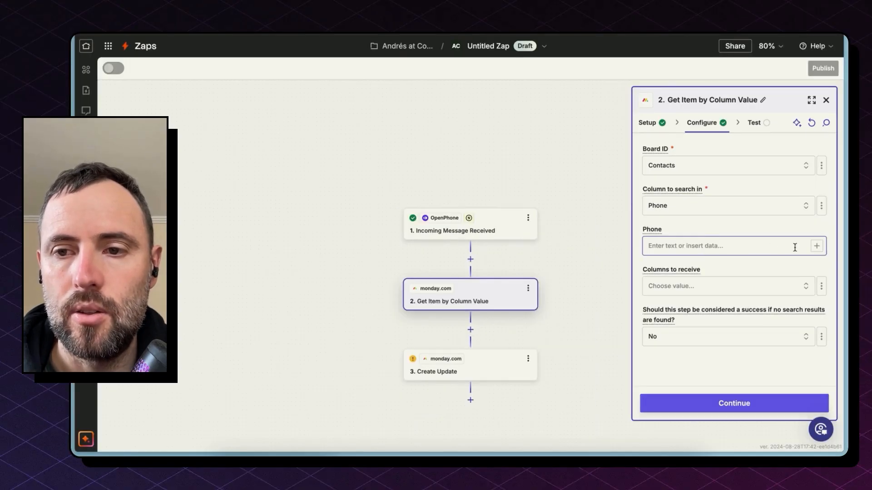
pyautogui.click(816, 246)
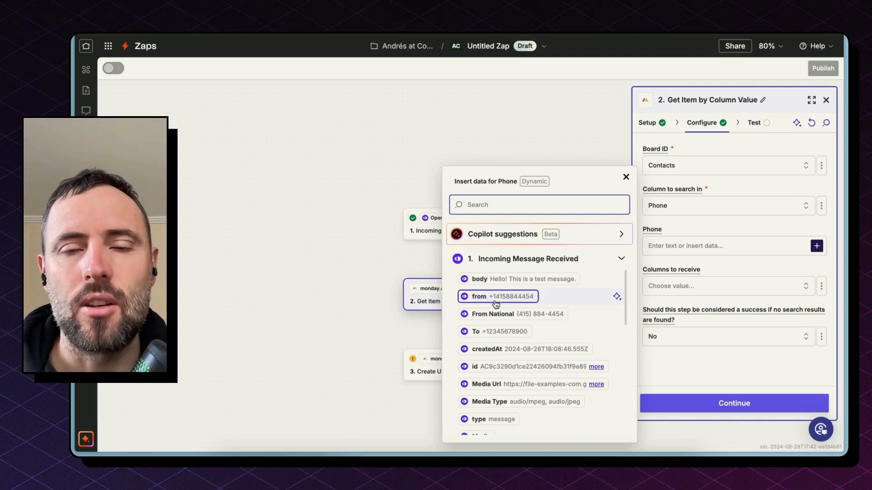
pyautogui.click(425, 263)
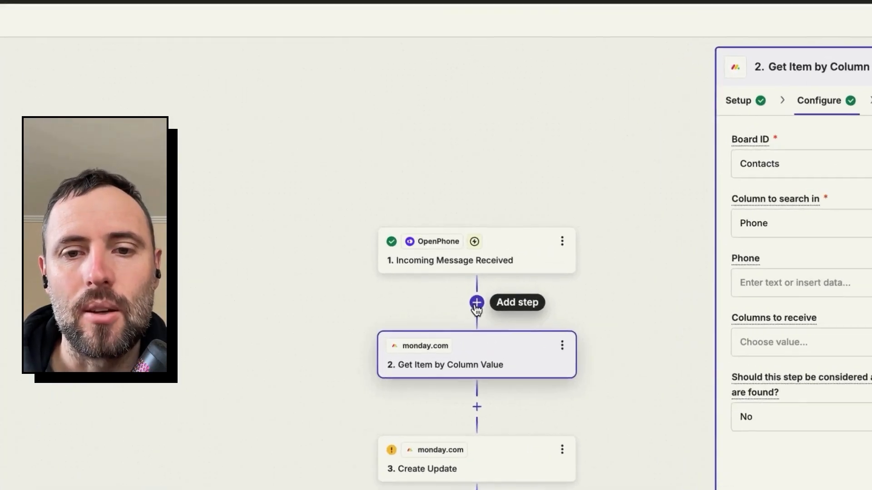
# - Insert a Formatter by Zapier step right after the trigger with the Numbers event, and continue to its configuration
pyautogui.click(470, 260)
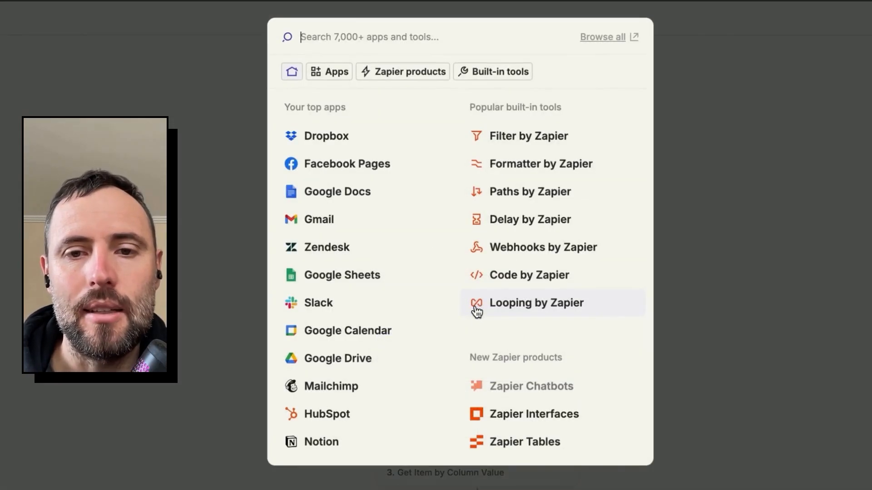
pyautogui.click(522, 169)
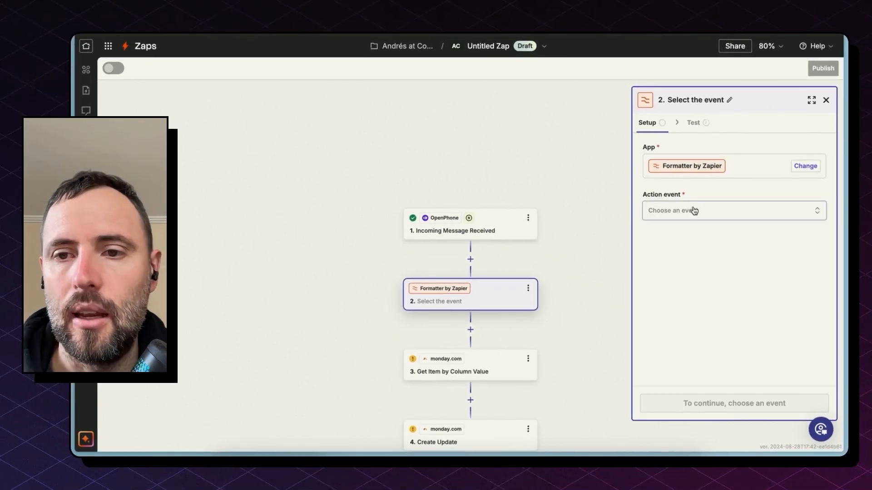
pyautogui.click(695, 210)
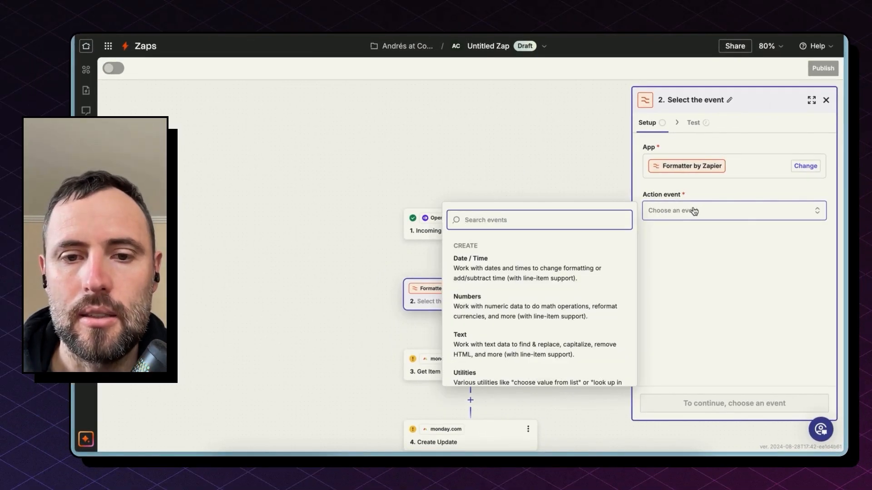
pyautogui.click(527, 303)
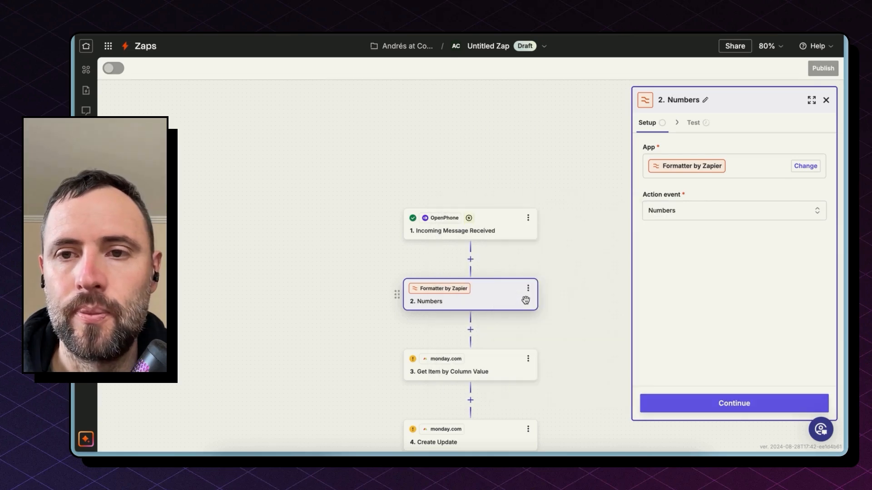
pyautogui.click(753, 409)
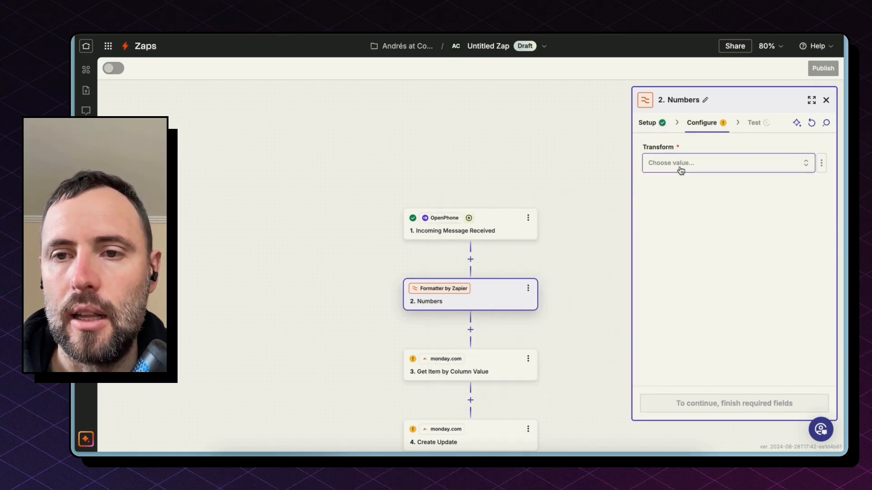
# - Set the Formatter's transform to Format Phone Number and map its input to the "from" field of the incoming message
pyautogui.click(679, 168)
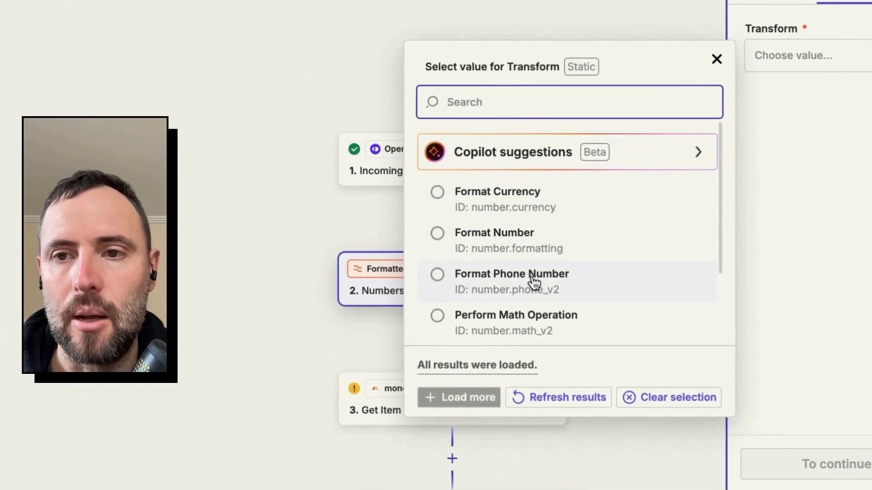
pyautogui.click(533, 281)
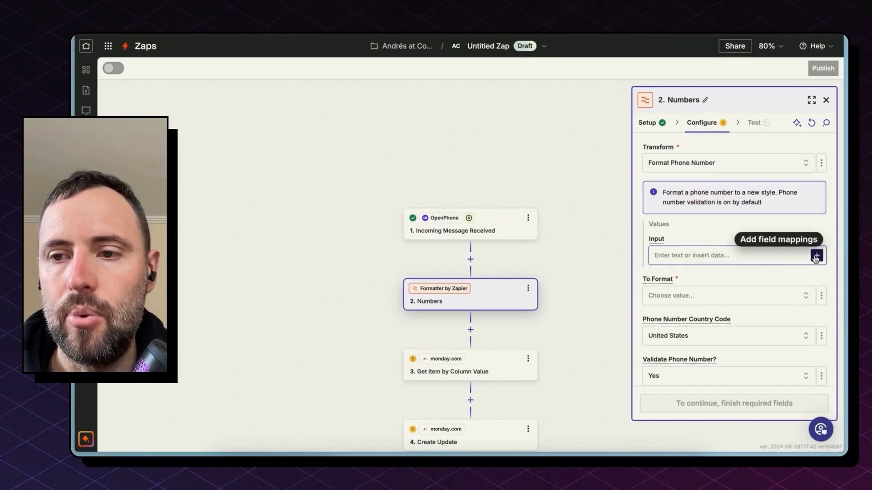
pyautogui.click(816, 256)
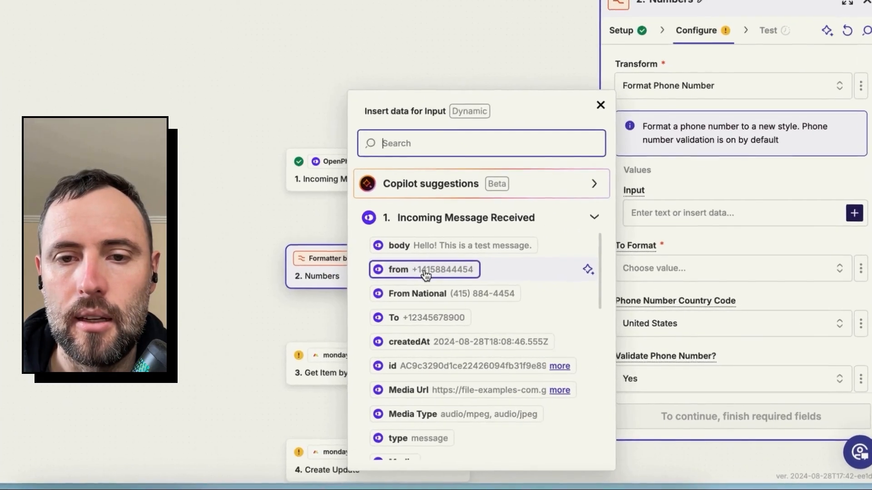
pyautogui.click(425, 271)
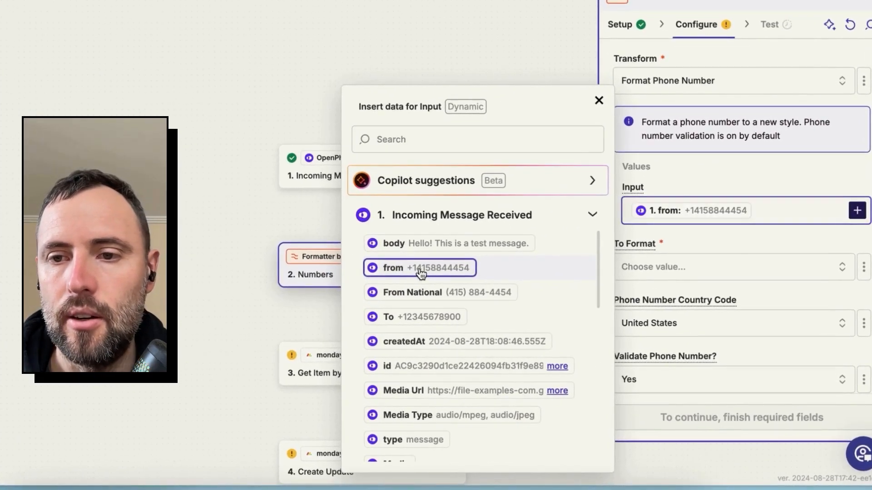
pyautogui.click(698, 170)
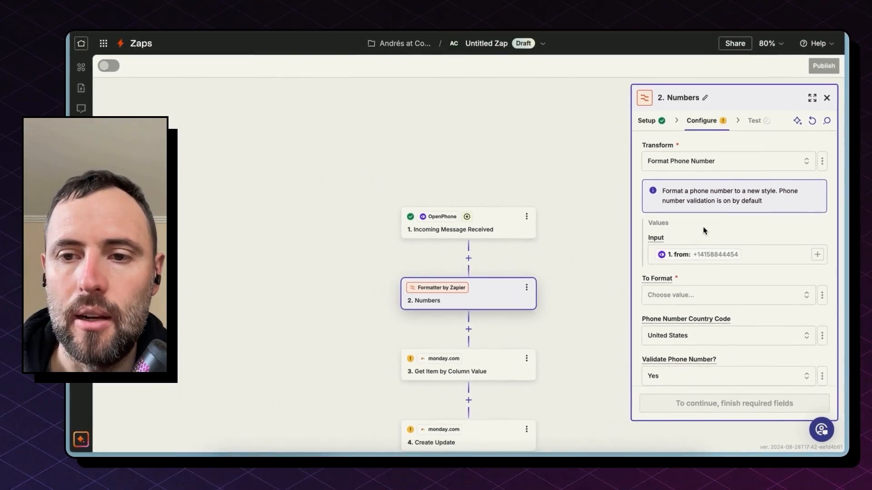
# - Set the Formatter's output phone format to No Symbols, International
pyautogui.scroll(-1, 704, 231)
pyautogui.click(718, 275)
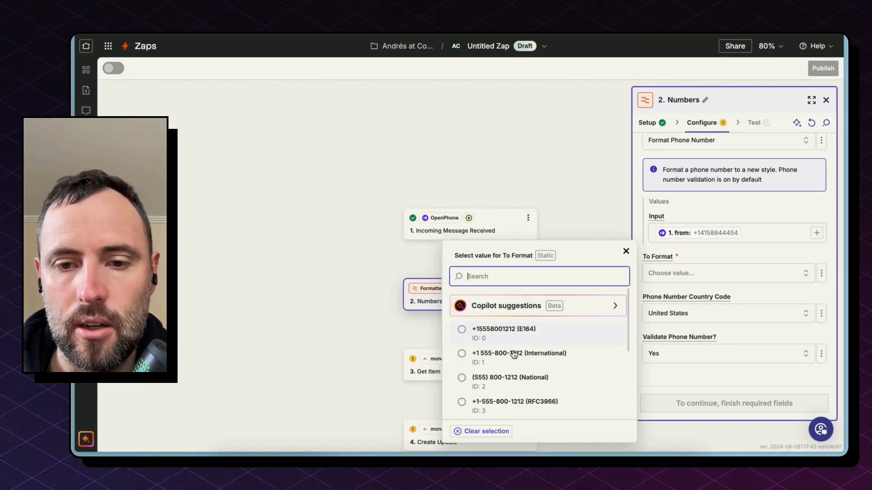
pyautogui.scroll(-1, 517, 382)
pyautogui.scroll(-5, 518, 382)
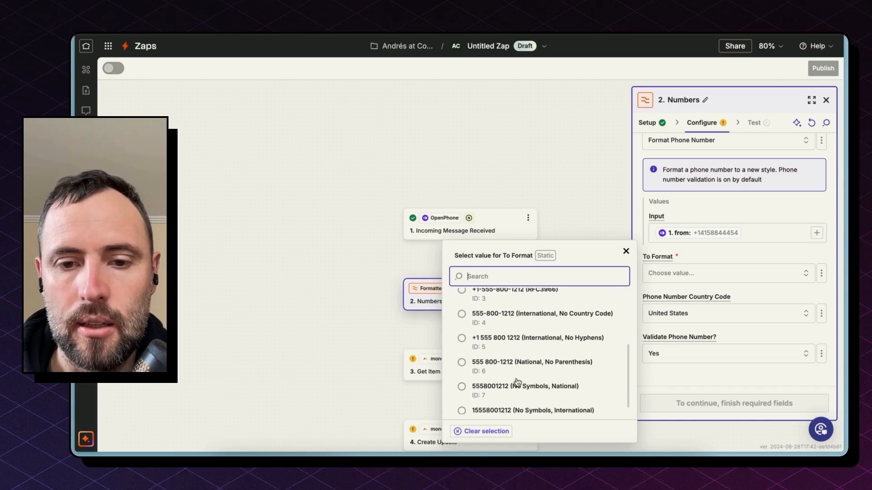
pyautogui.scroll(-1, 518, 382)
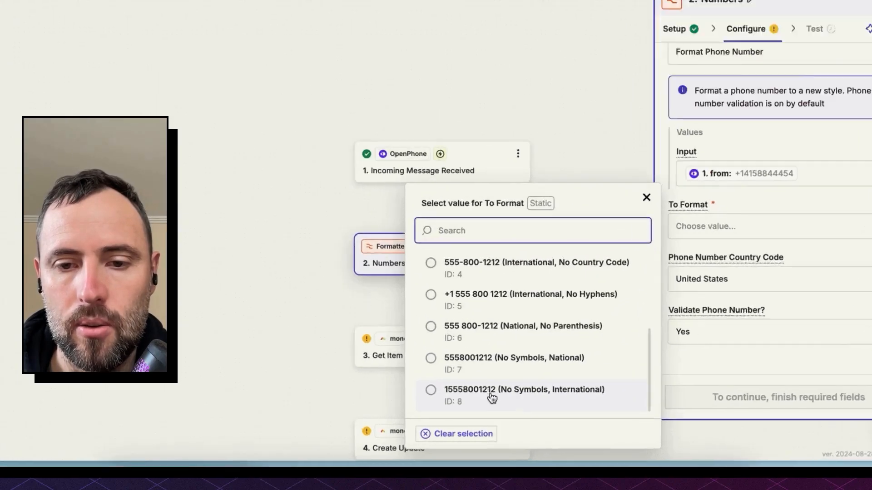
pyautogui.click(585, 395)
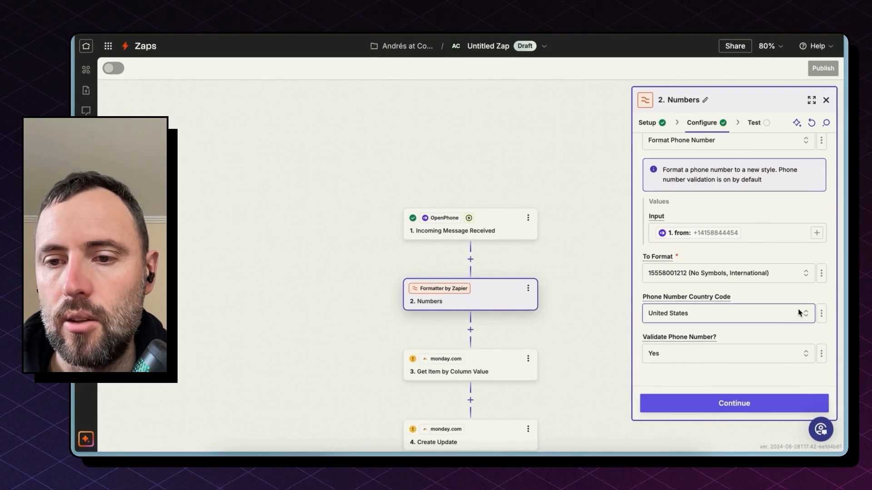
pyautogui.click(799, 204)
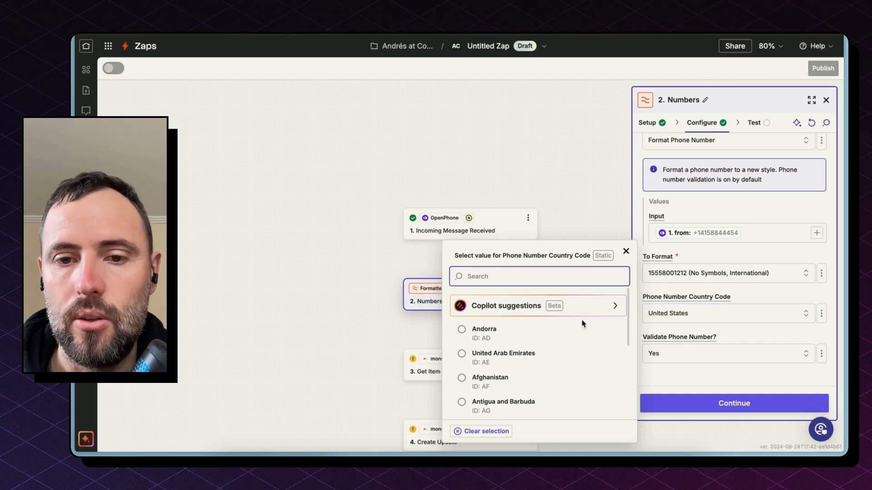
pyautogui.click(498, 431)
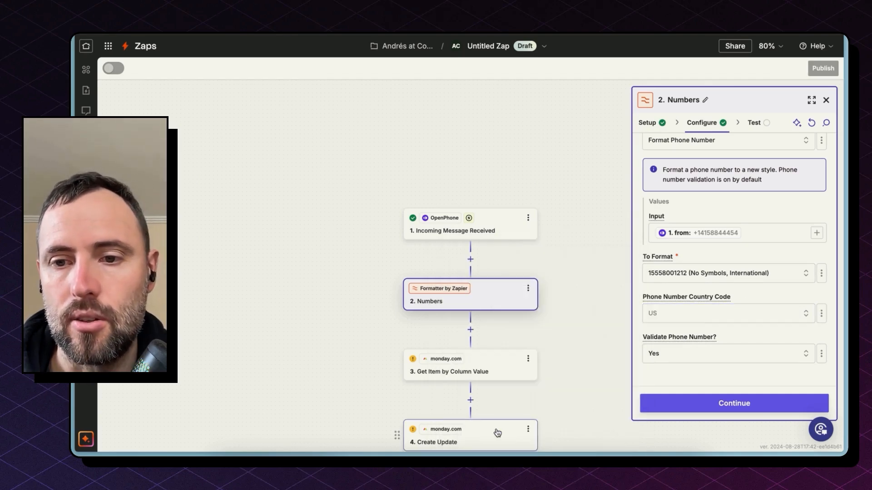
pyautogui.click(775, 356)
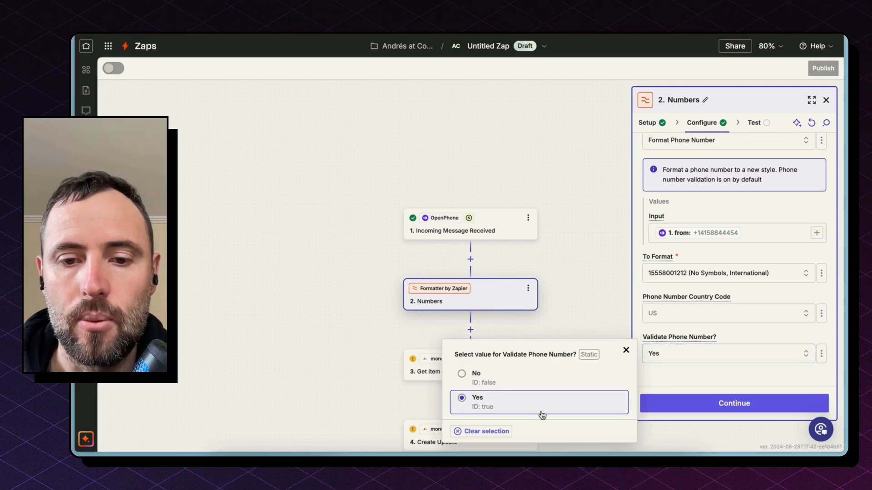
pyautogui.click(485, 432)
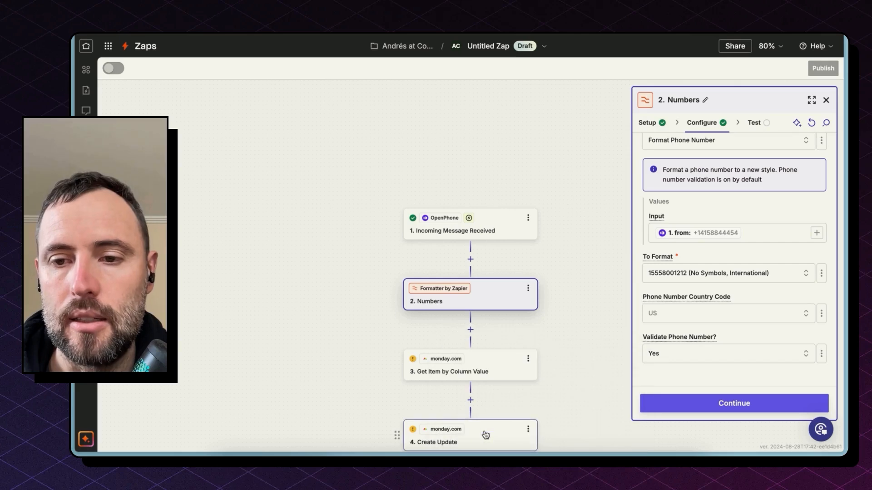
pyautogui.click(656, 353)
pyautogui.click(523, 381)
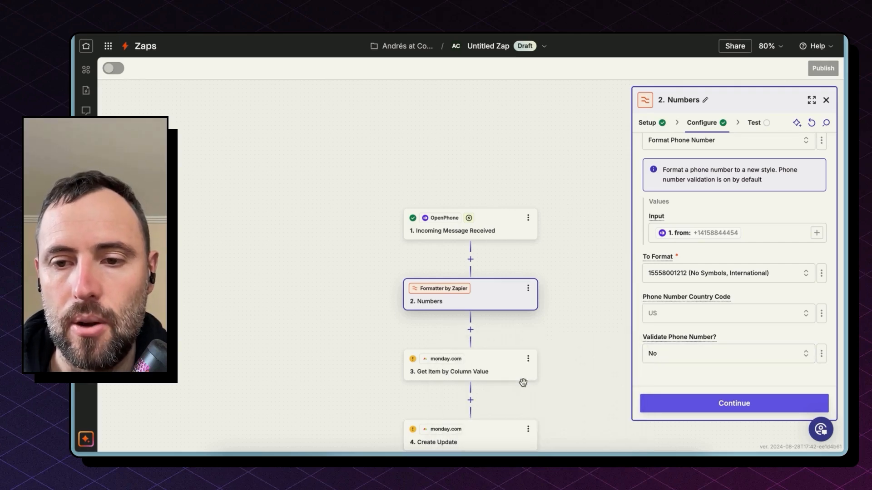
# - Test the Formatter step on the sample sender number, and reopen the Get Item by Column Value step
pyautogui.click(714, 403)
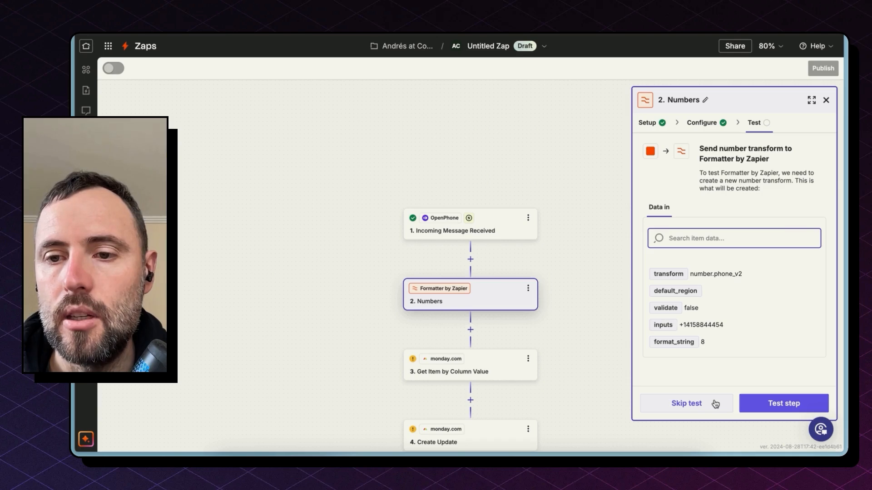
pyautogui.click(755, 404)
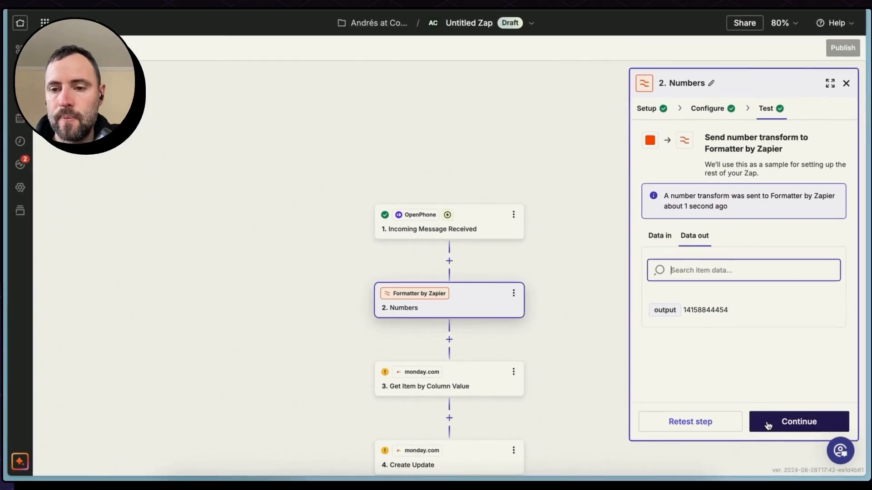
pyautogui.doubleClick(693, 310)
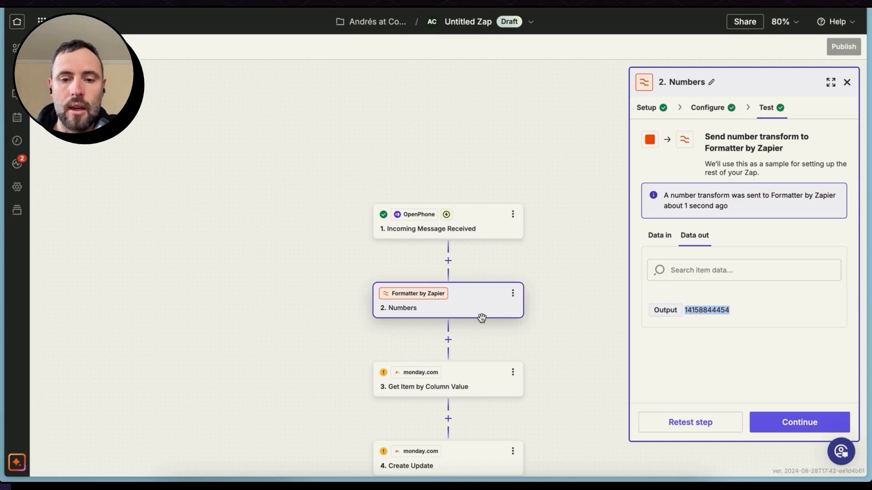
pyautogui.click(451, 386)
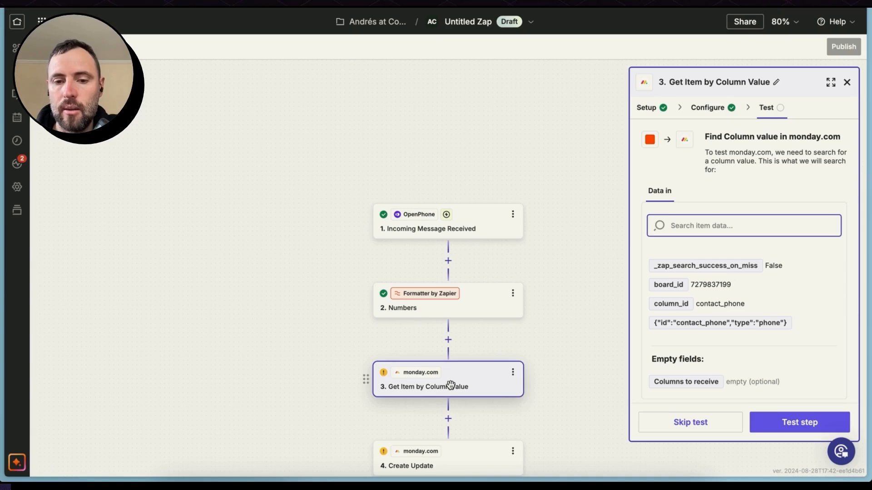
# - Map the Phone search value of the Get Item by Column Value step to the Output of the Numbers step
pyautogui.click(707, 107)
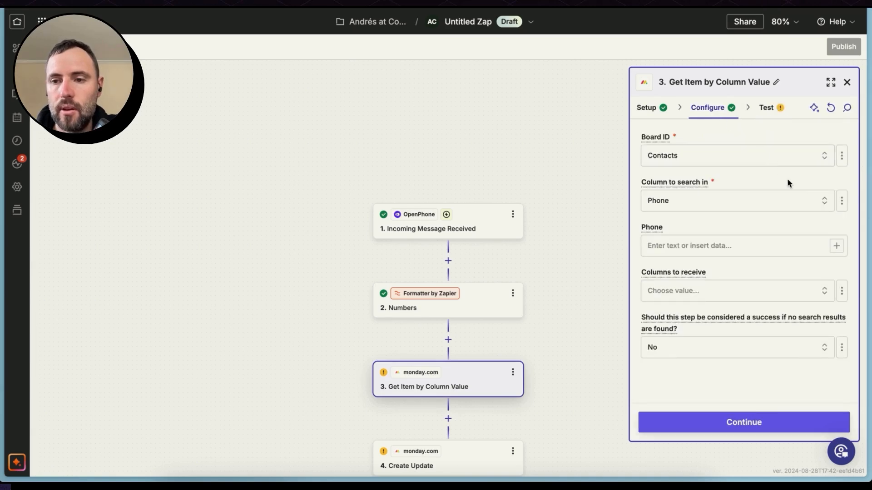
pyautogui.click(837, 246)
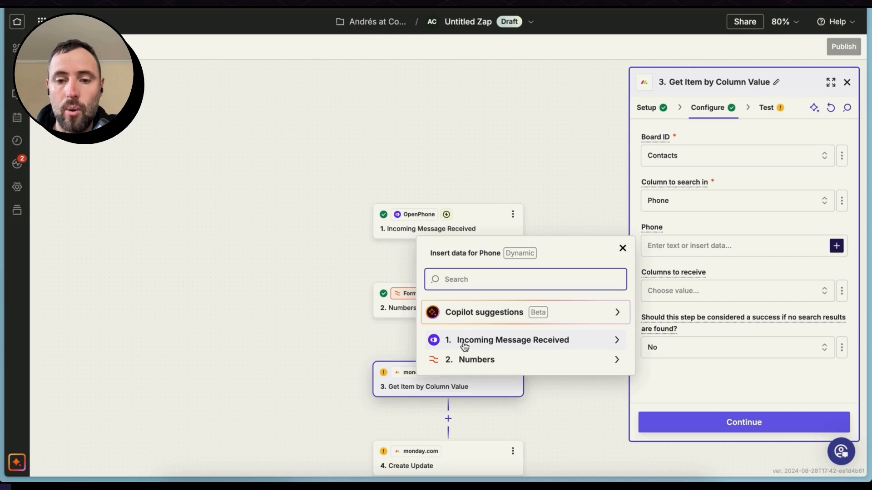
pyautogui.click(545, 363)
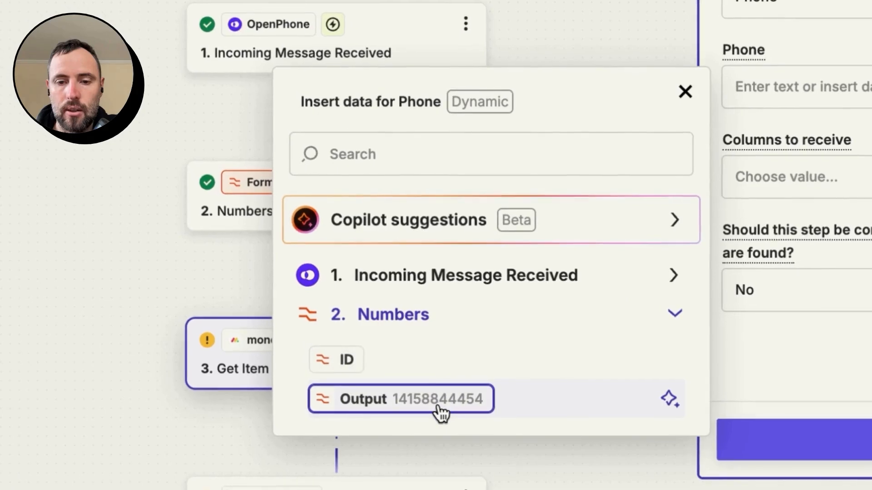
pyautogui.click(440, 411)
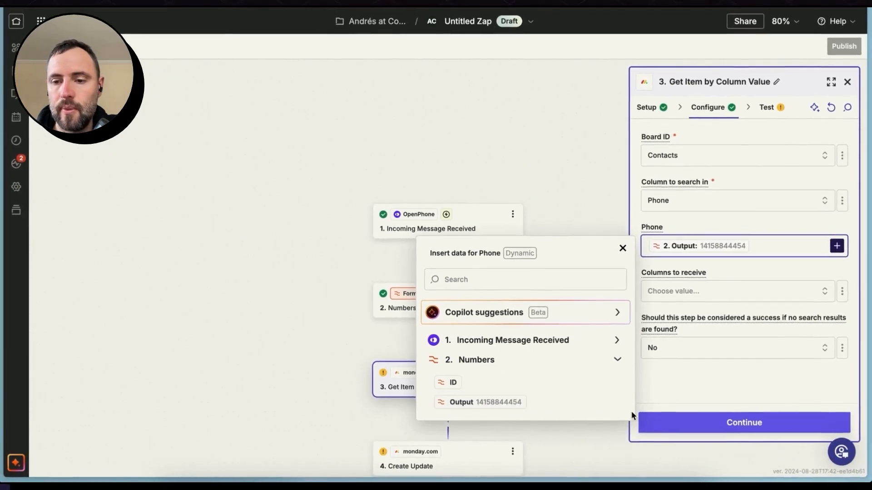
pyautogui.click(677, 387)
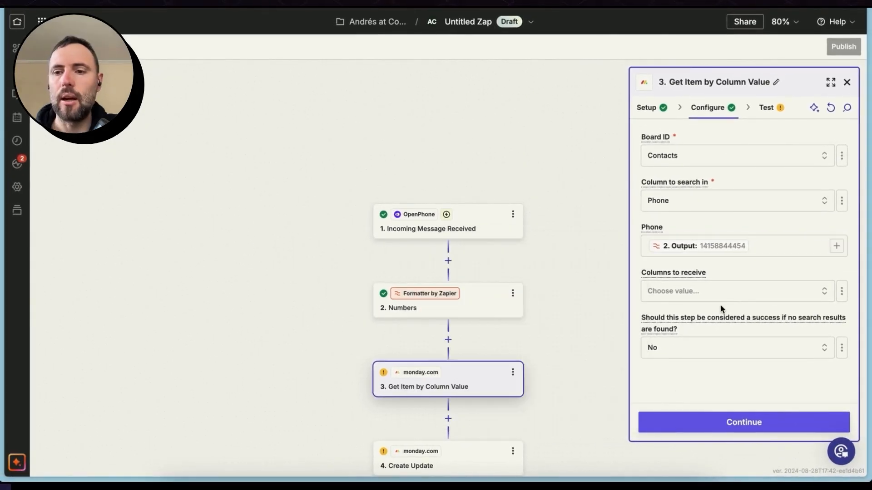
pyautogui.click(722, 247)
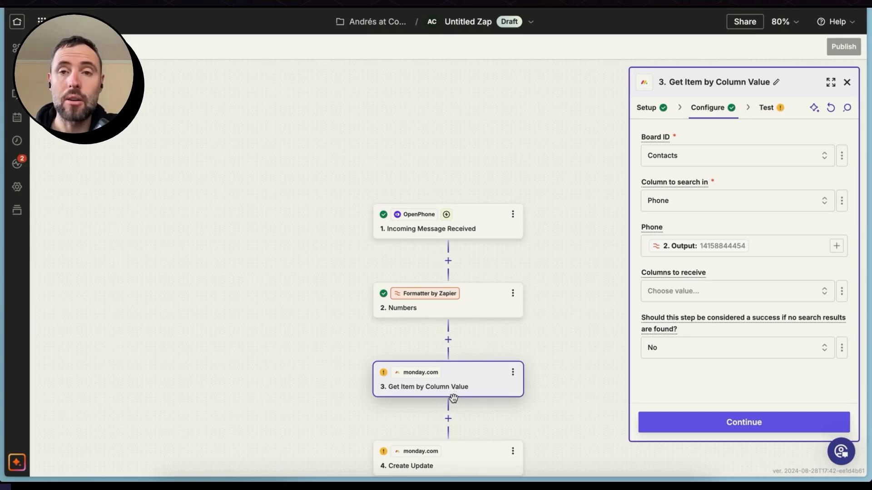
# - Make an editable copy of the Message A test record in the Incoming Message Received trigger
pyautogui.click(465, 230)
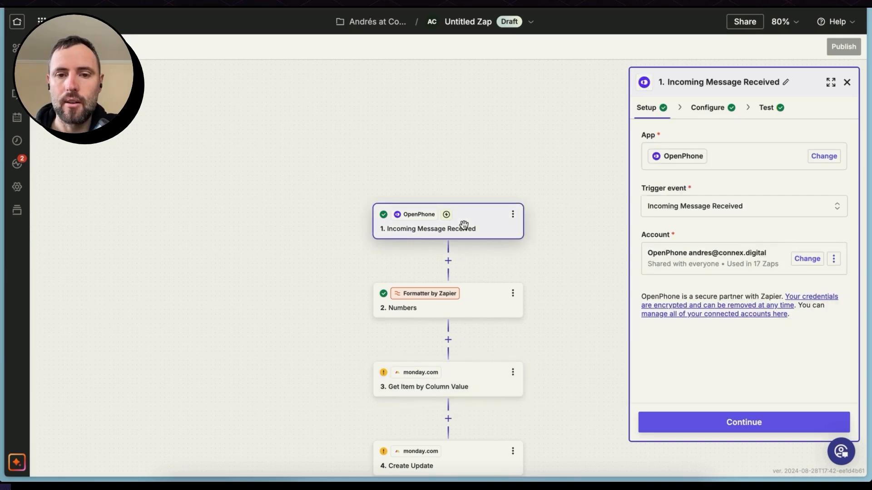
pyautogui.click(767, 108)
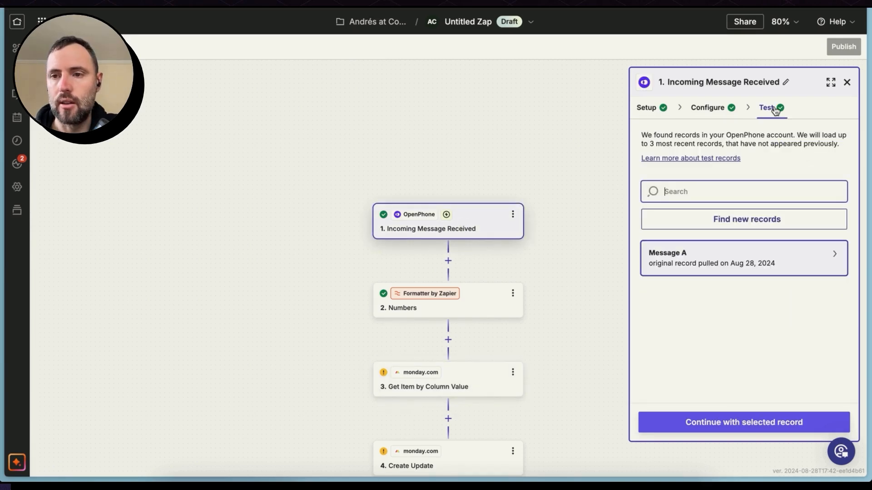
pyautogui.click(747, 264)
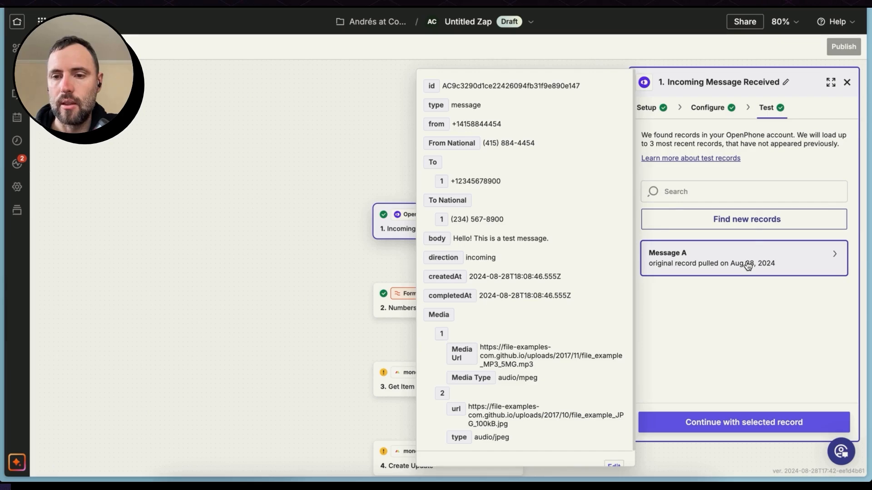
pyautogui.scroll(-1, 556, 370)
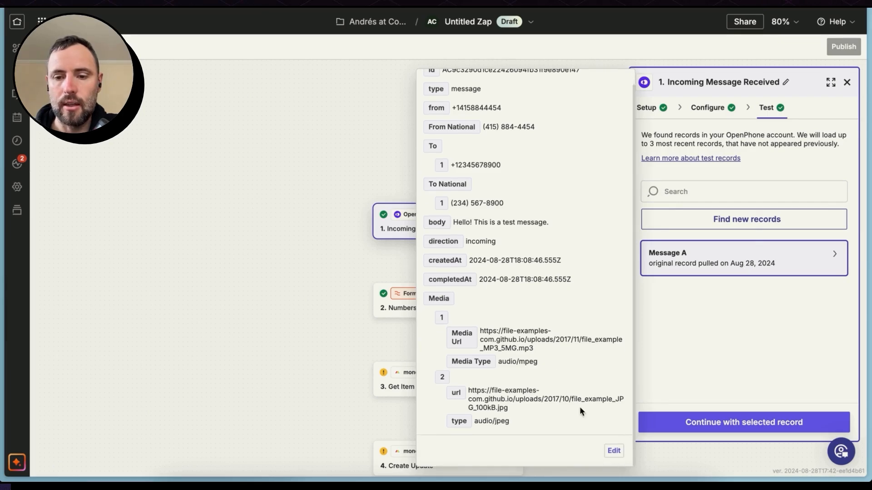
pyautogui.click(614, 451)
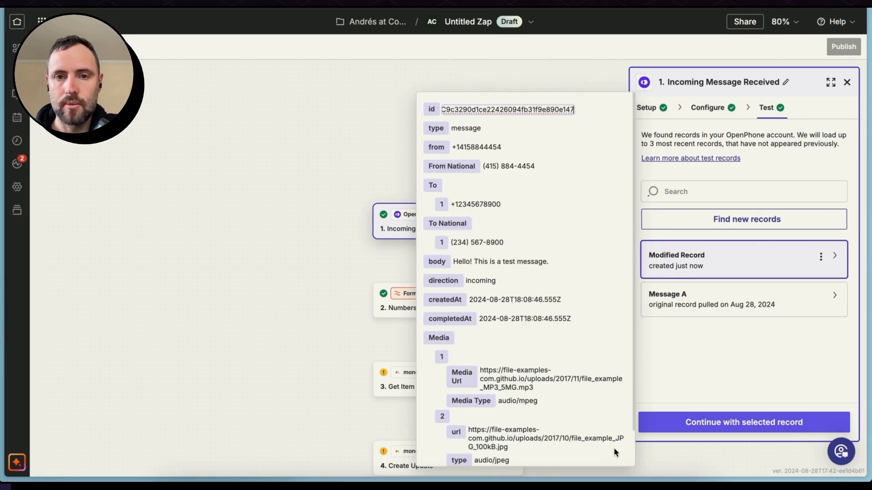
# - Replace the record's "from" value with the copied contact phone number, stripping spaces, parentheses and dash but keeping the plus sign and country code
pyautogui.click(490, 148)
pyautogui.doubleClick(490, 148)
pyautogui.press('BackSpace')
pyautogui.press('BackSpace')
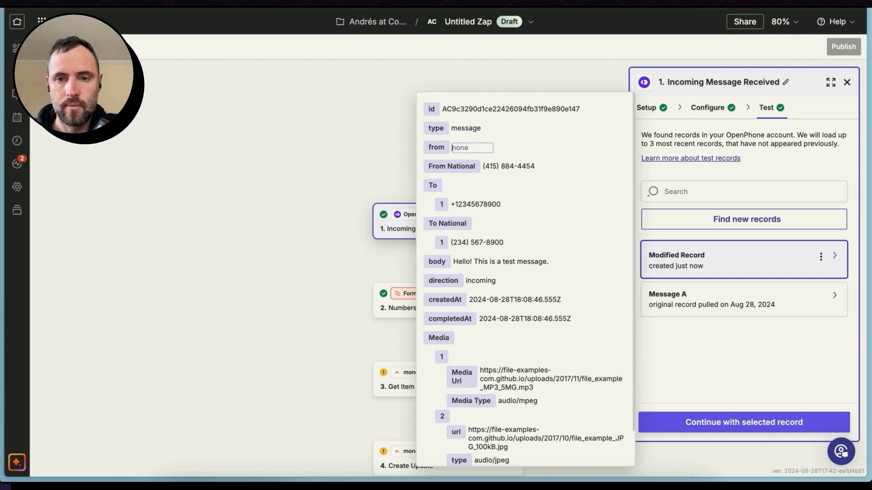
pyautogui.press('Left')
pyautogui.press('Left')
pyautogui.press('Left')
pyautogui.press('Left')
pyautogui.press('BackSpace')
pyautogui.press('Left')
pyautogui.press('Left')
pyautogui.press('Left')
pyautogui.press('BackSpace')
pyautogui.press('BackSpace')
pyautogui.press('Left')
pyautogui.press('Left')
pyautogui.press('Left')
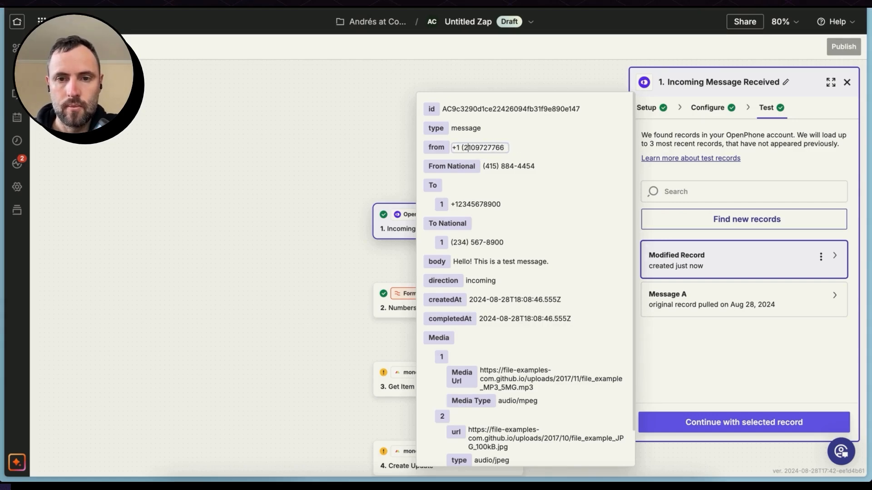
pyautogui.press('BackSpace')
pyautogui.press('BackSpace')
pyautogui.press('Return')
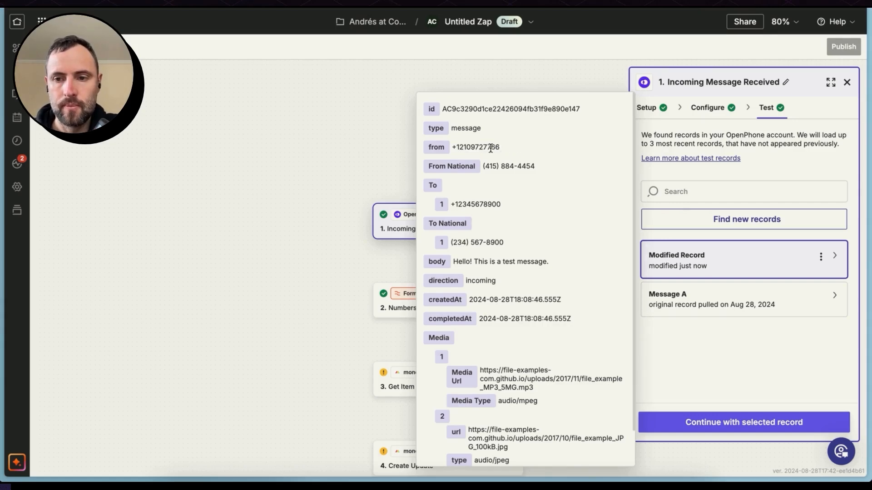
pyautogui.click(664, 326)
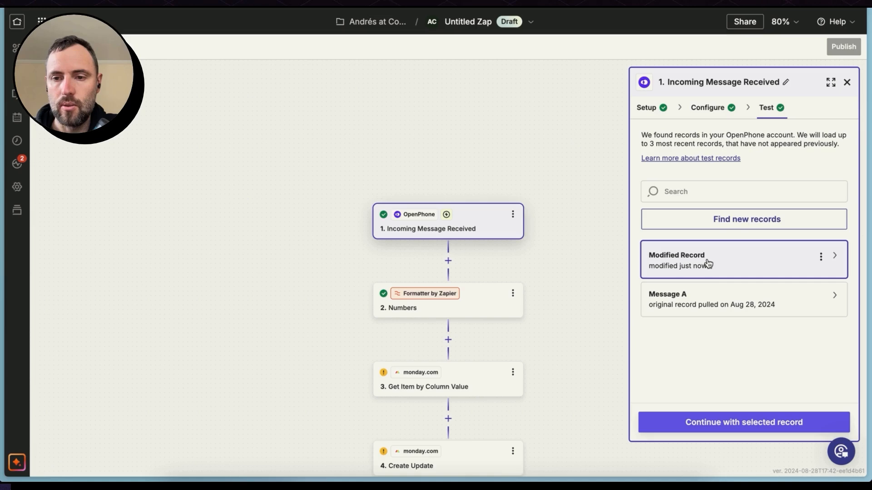
# - Continue with the modified record and retest the Numbers formatter step on the new sender number
pyautogui.click(728, 422)
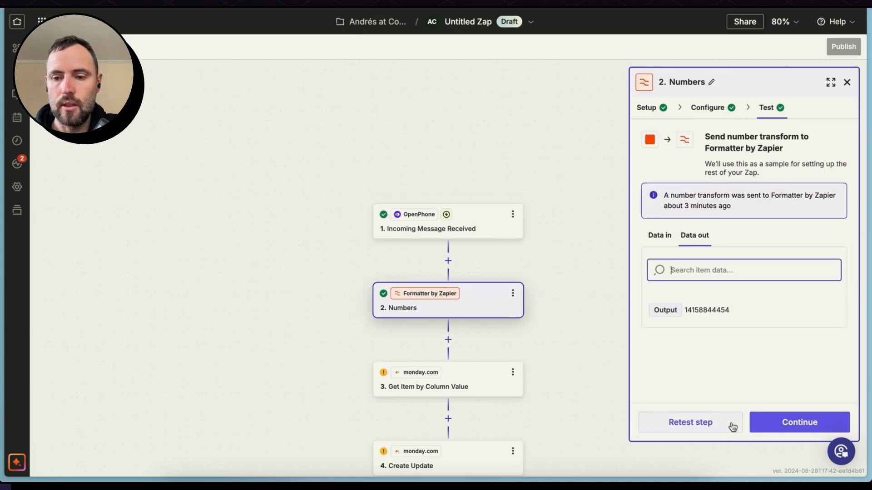
pyautogui.click(730, 423)
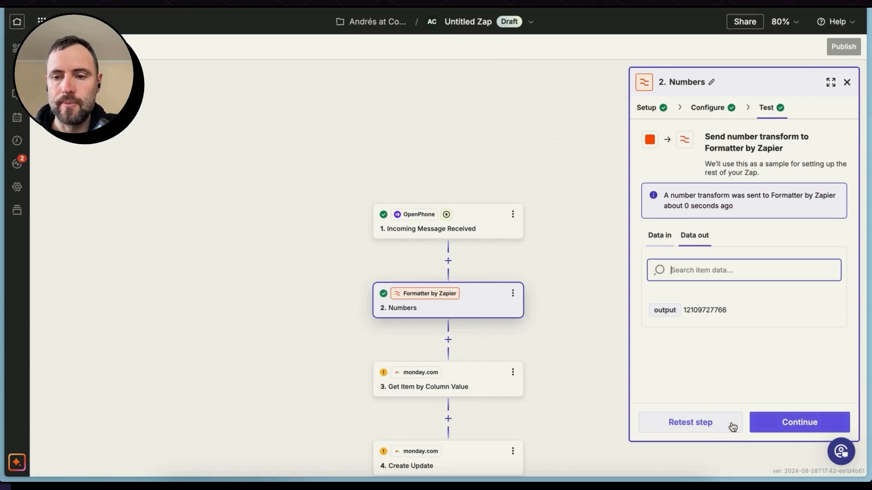
pyautogui.click(772, 424)
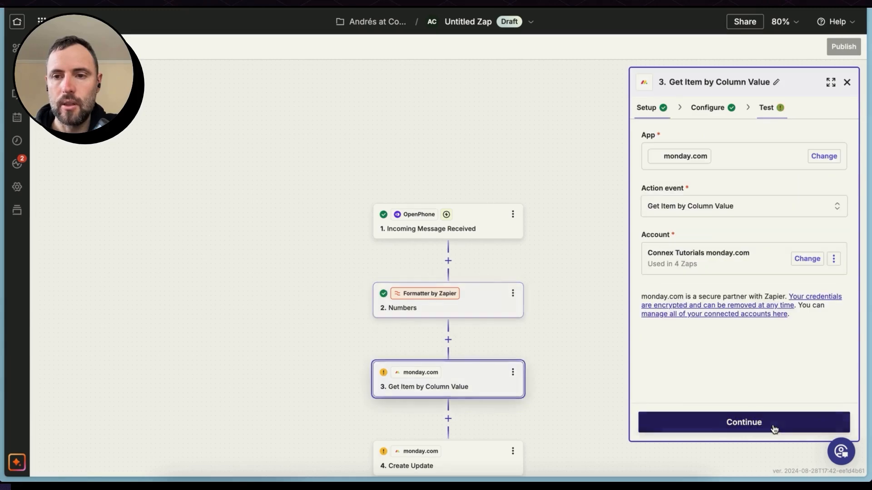
# - Test the Get Item by Column Value step and review the returned contact's name, ID and column values
pyautogui.click(712, 109)
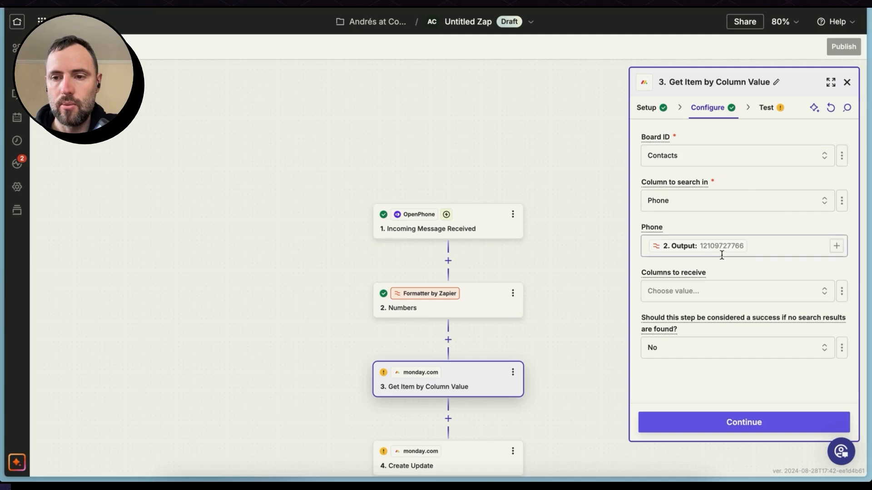
pyautogui.click(738, 423)
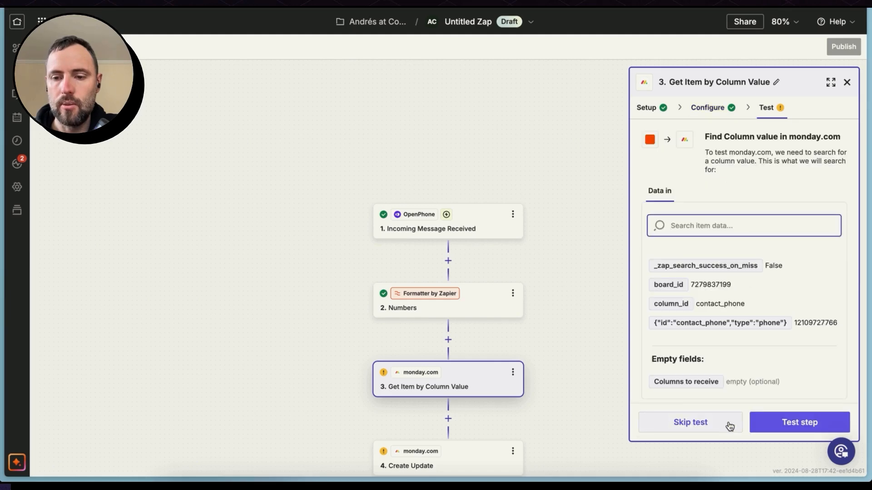
pyautogui.click(788, 424)
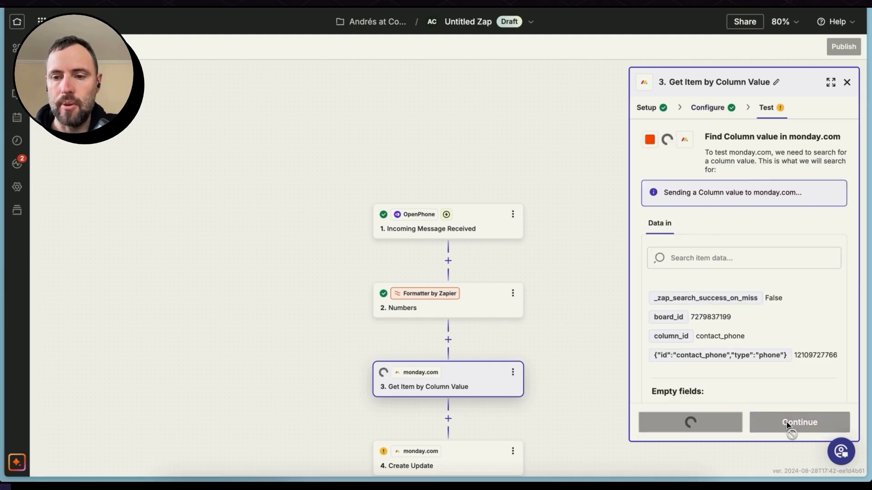
pyautogui.tripleClick(691, 314)
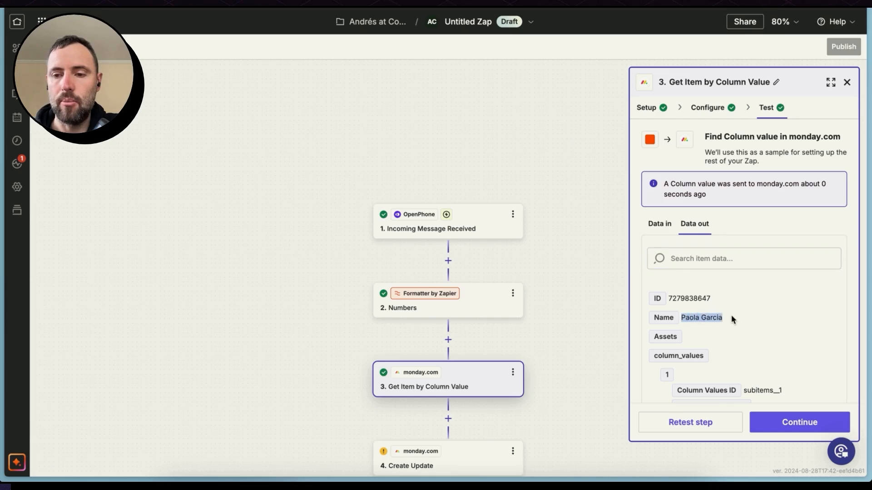
pyautogui.doubleClick(683, 298)
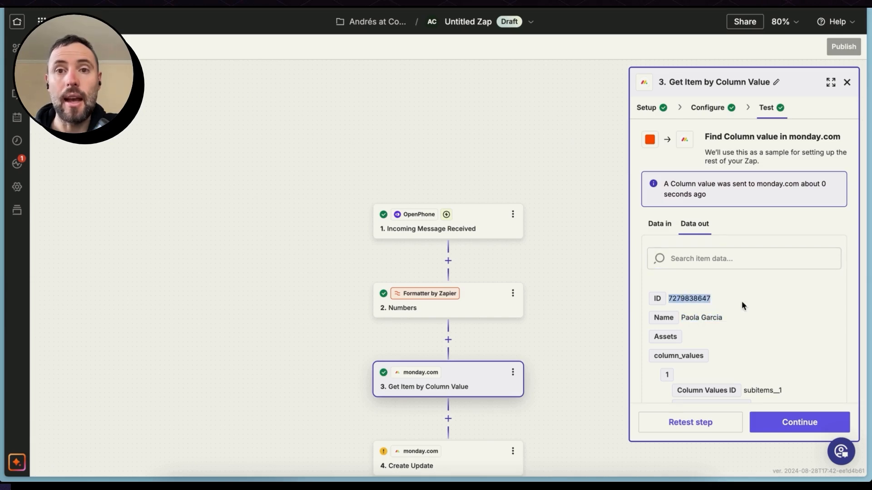
pyautogui.scroll(-5, 742, 301)
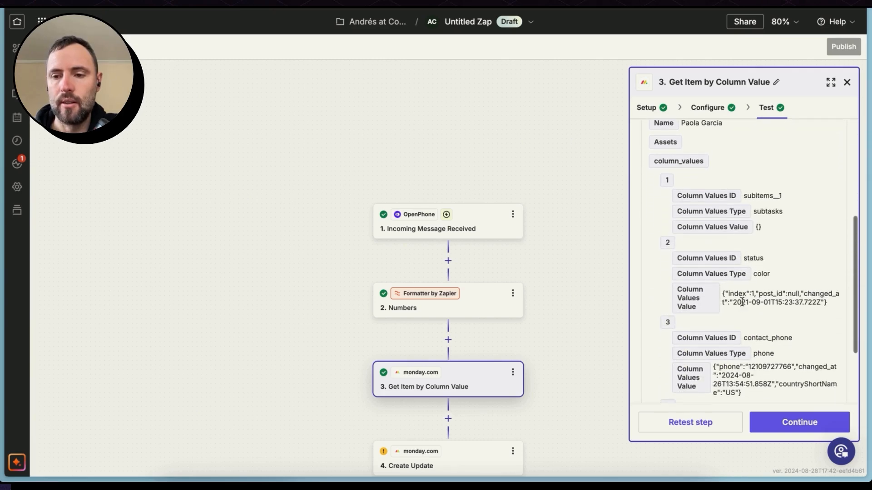
pyautogui.scroll(-4, 742, 301)
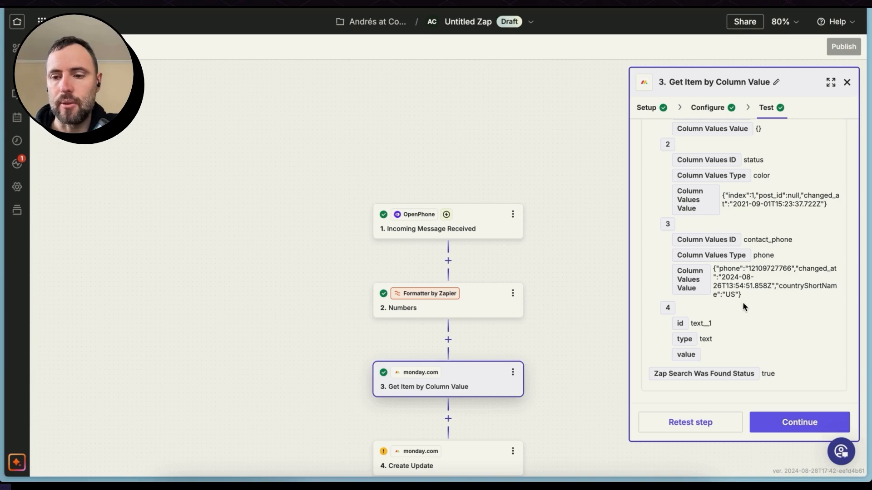
# - Configure the Create Update step with its Item ID mapped to the ID from Get Item by Column Value
pyautogui.click(780, 423)
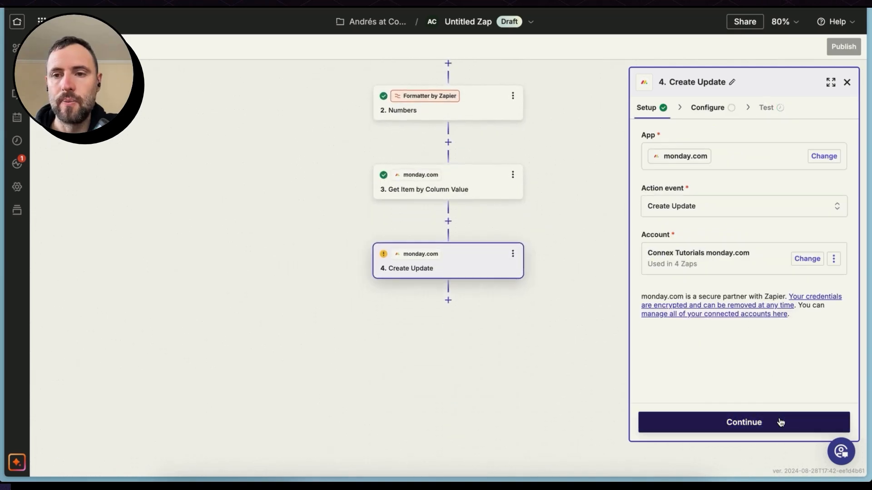
pyautogui.click(743, 426)
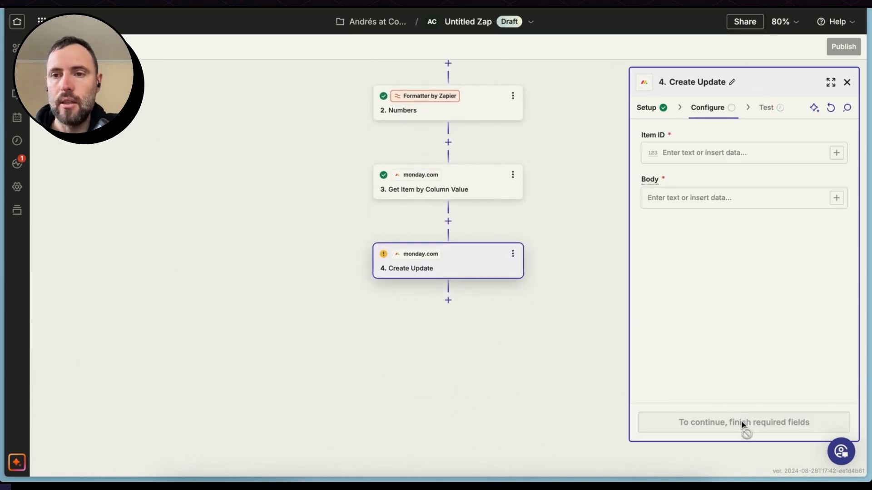
pyautogui.click(837, 153)
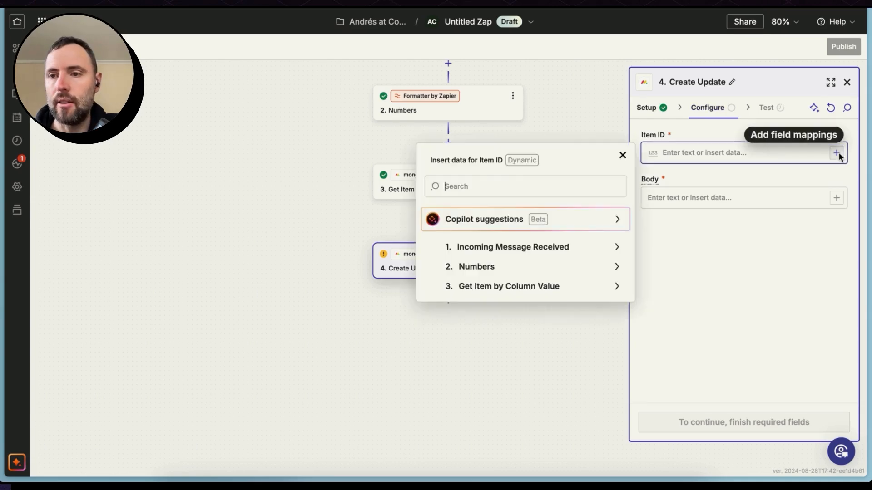
pyautogui.click(549, 288)
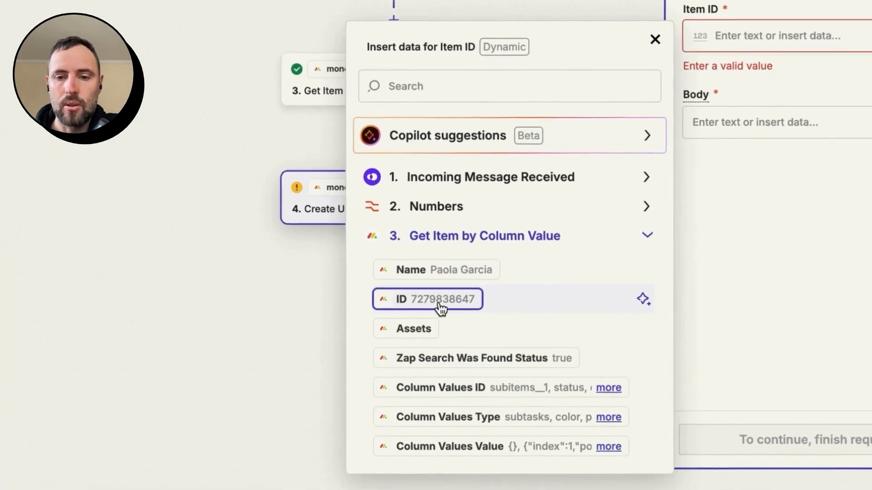
pyautogui.click(440, 300)
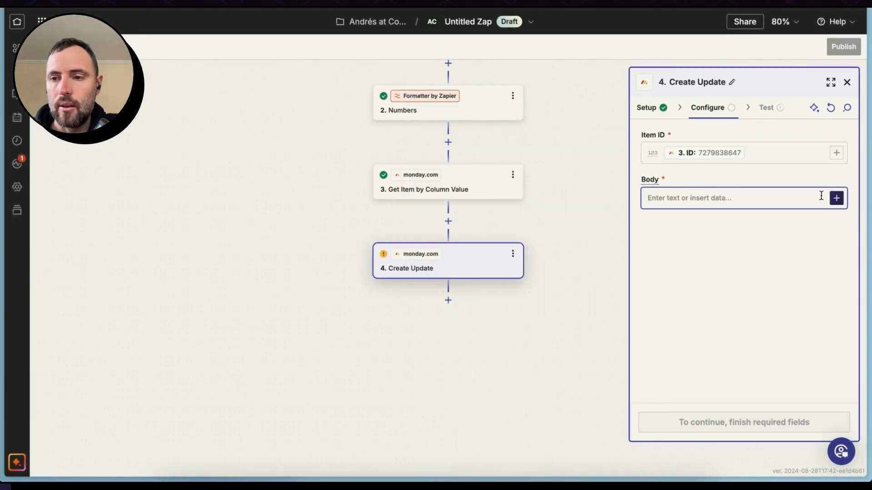
# - Fill the update's Body with "Incoming SMS:" and, on a new line, the body value from Incoming Message Received
pyautogui.click(837, 198)
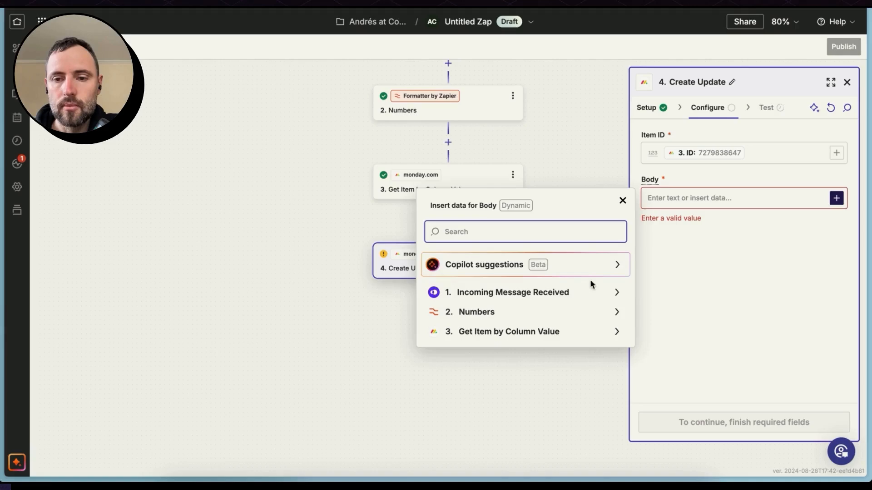
pyautogui.click(586, 293)
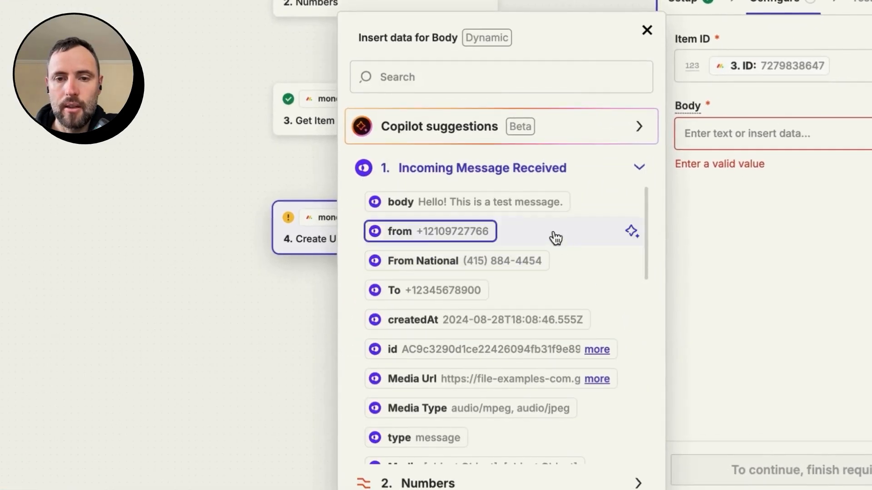
pyautogui.click(517, 212)
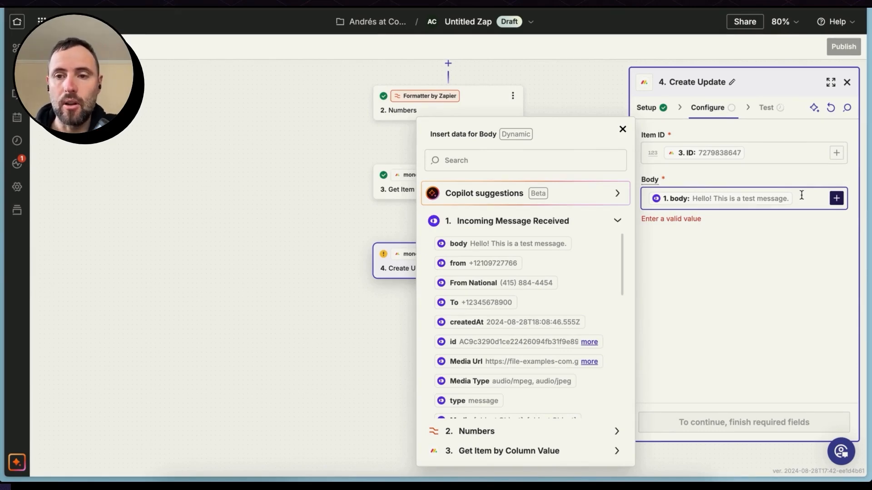
pyautogui.write('Inco')
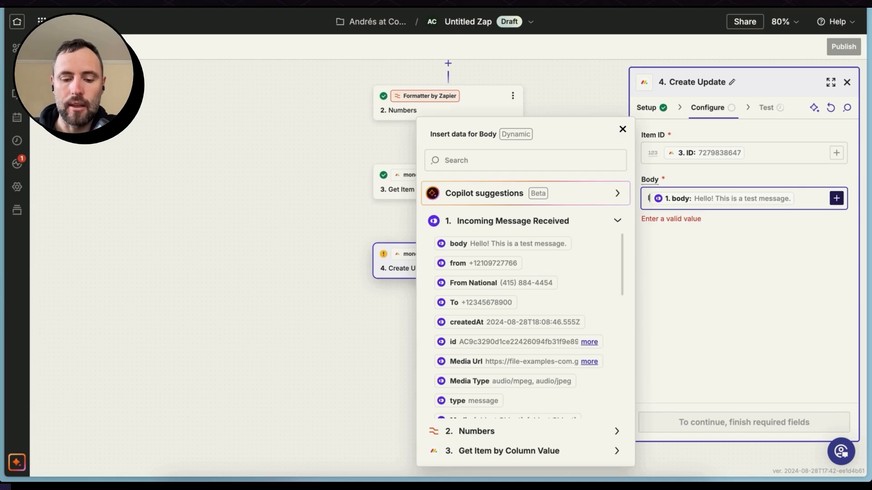
pyautogui.write('mi')
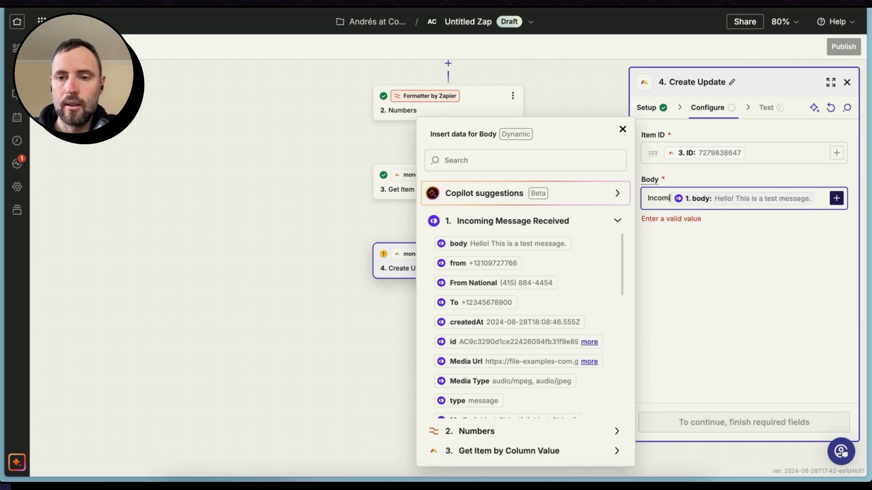
pyautogui.write('ng SMS:')
pyautogui.press('Return')
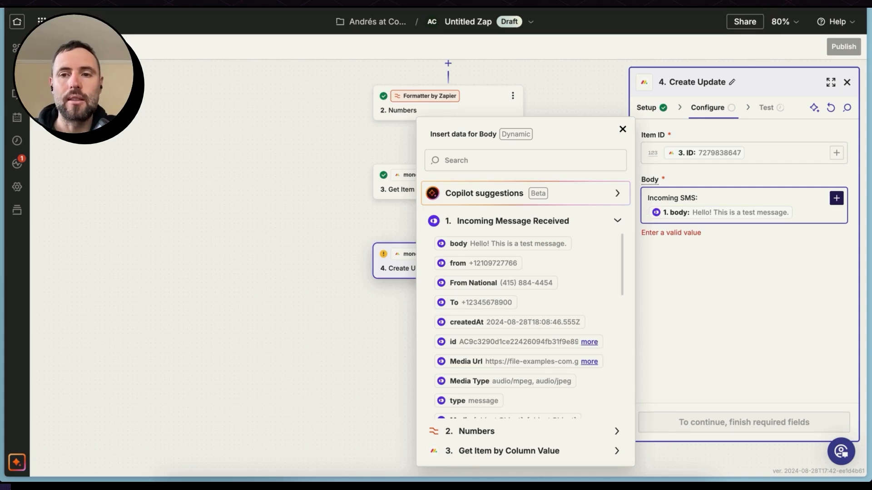
pyautogui.click(622, 130)
# - Test the Create Update step, and check the newest entry in the contact's updates in monday CRM
pyautogui.click(749, 422)
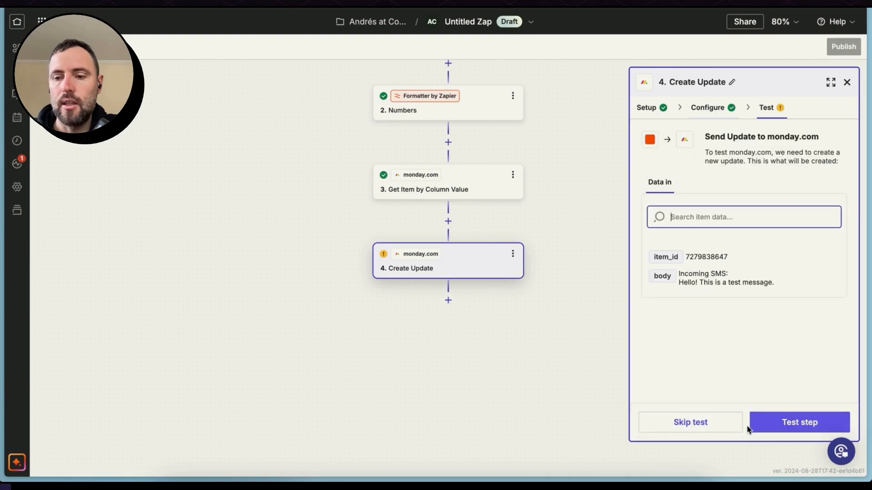
pyautogui.click(756, 429)
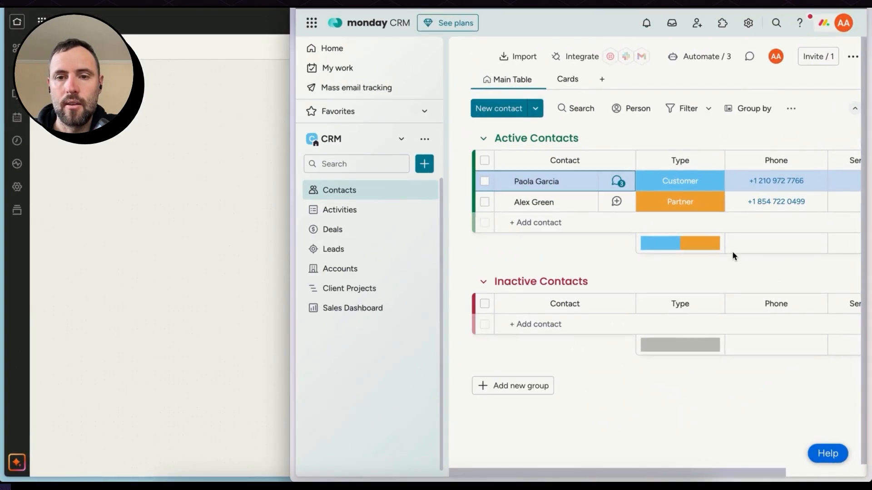
pyautogui.click(576, 181)
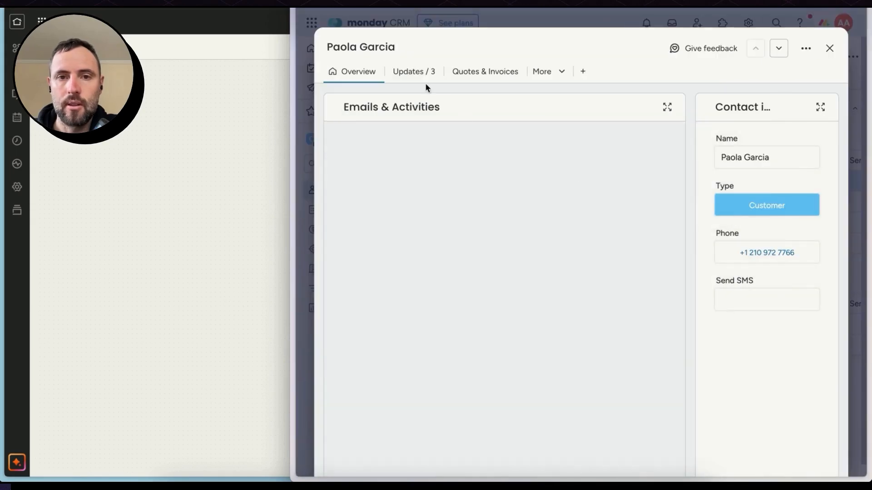
pyautogui.click(406, 77)
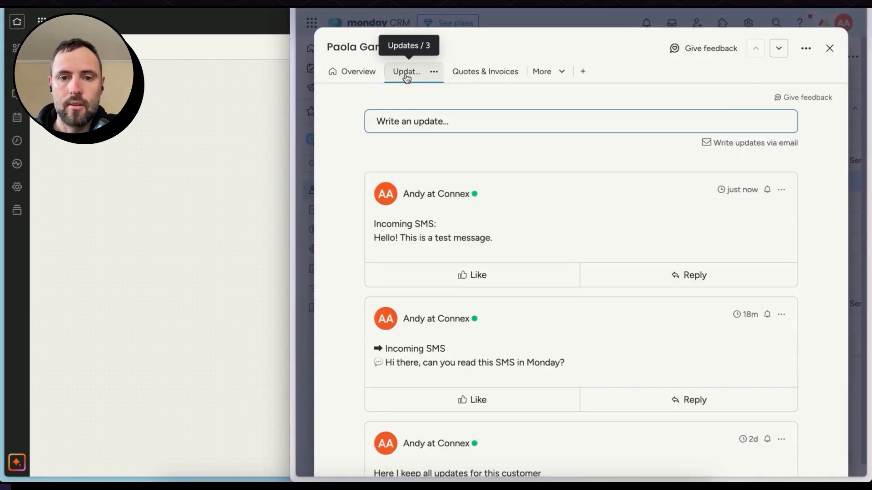
pyautogui.tripleClick(432, 237)
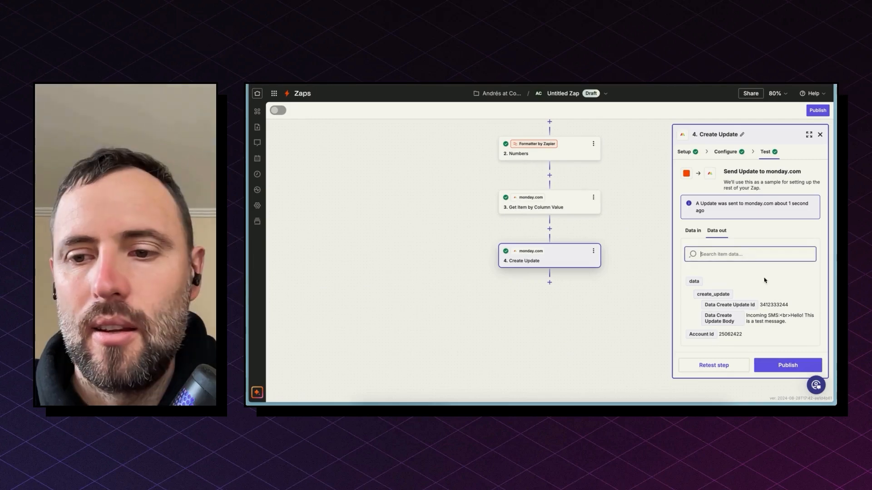
# - Publish the Zap and rename it "Incoming text messages from OpenPhone to Monday"
pyautogui.click(774, 366)
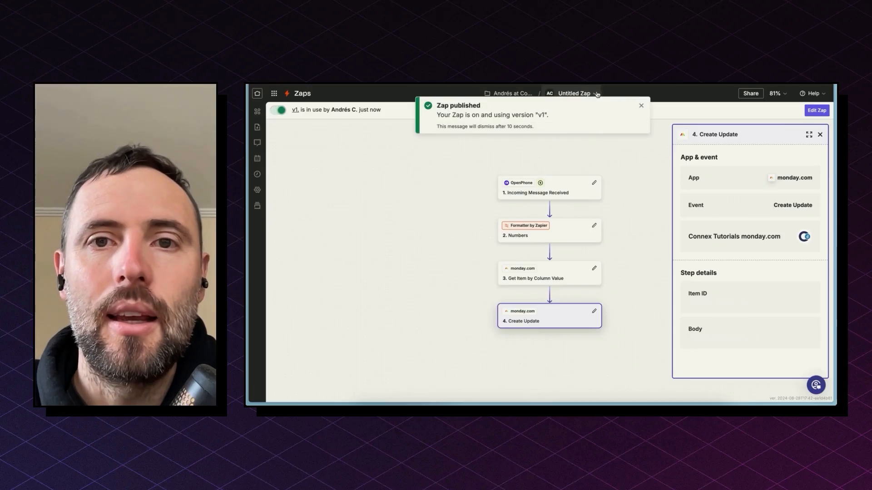
pyautogui.click(642, 106)
pyautogui.click(590, 94)
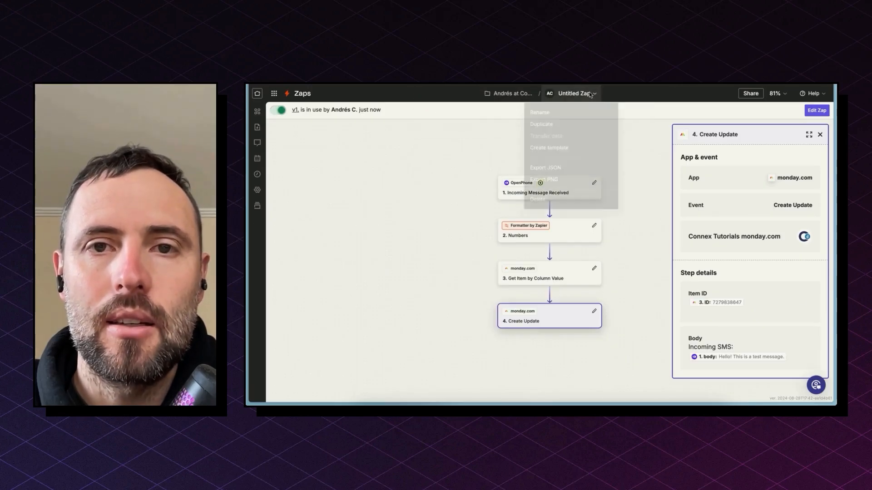
pyautogui.click(575, 115)
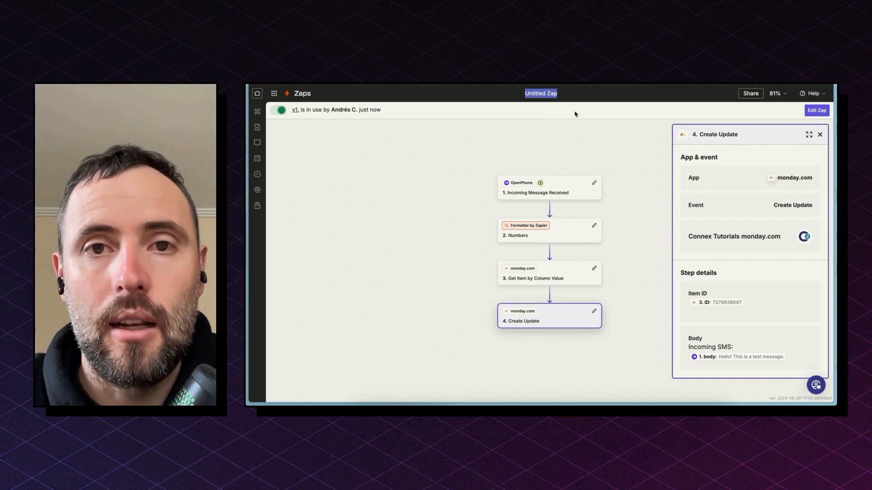
pyautogui.write('Incoming te')
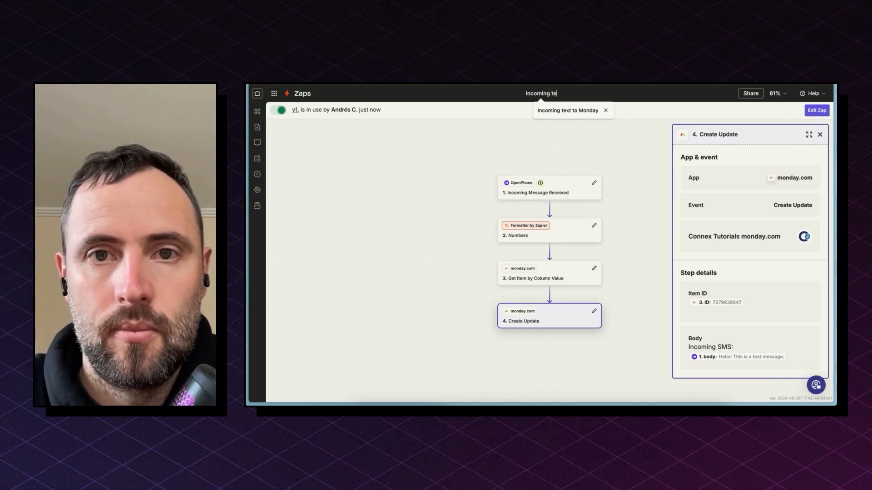
pyautogui.write('xt massages from OpenPhone to Monday')
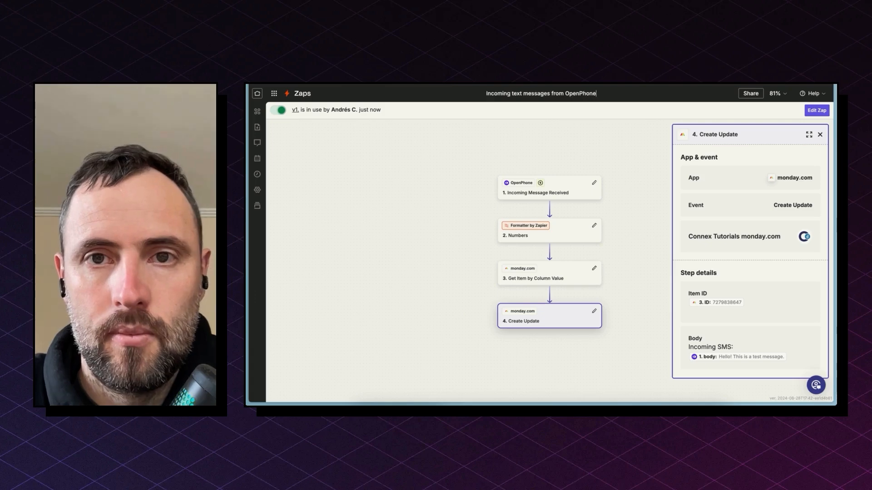
pyautogui.press('Return')
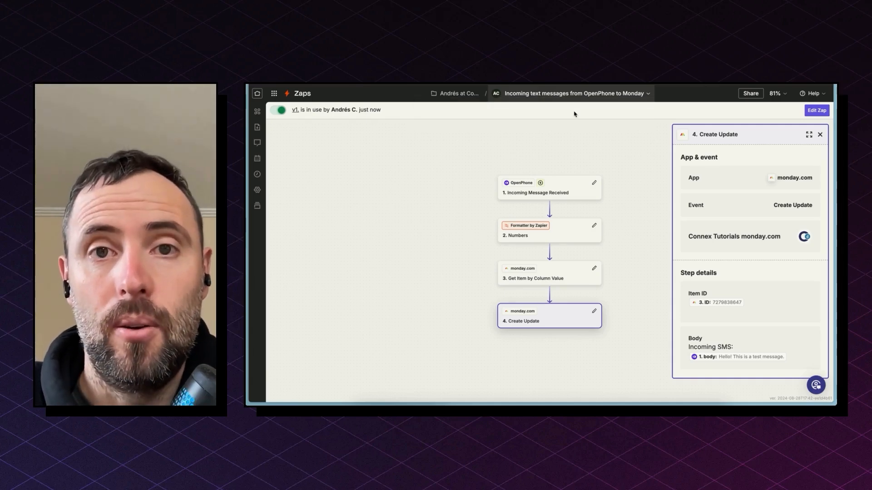
# - Open the "Outgoing text to Monday" Zap and examine its trigger, phone number formatting, contact search and update steps
pyautogui.moveTo(248, 198)
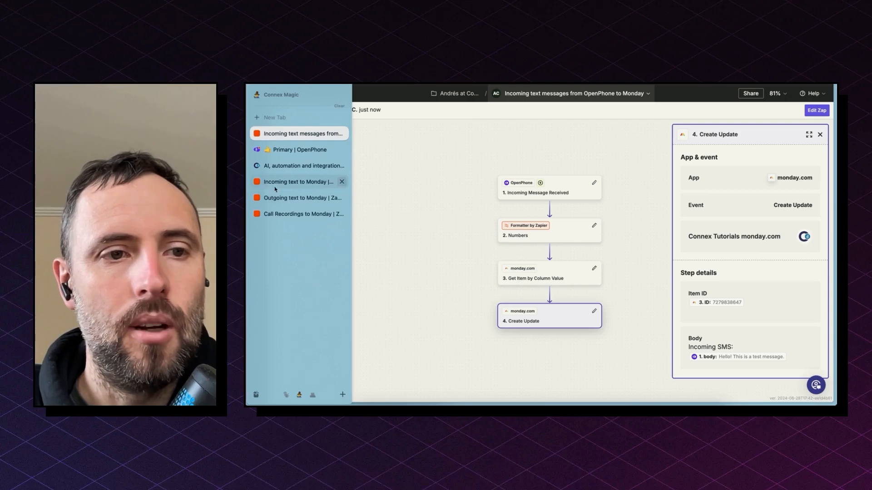
pyautogui.click(287, 198)
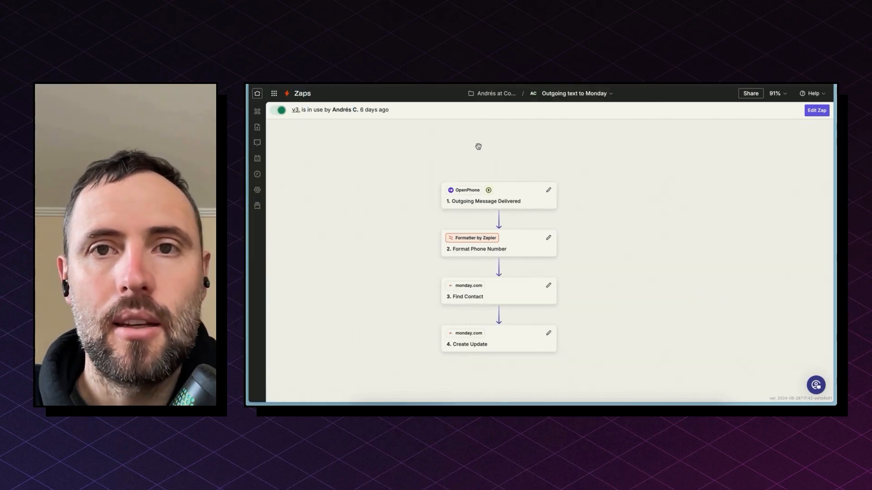
pyautogui.click(777, 93)
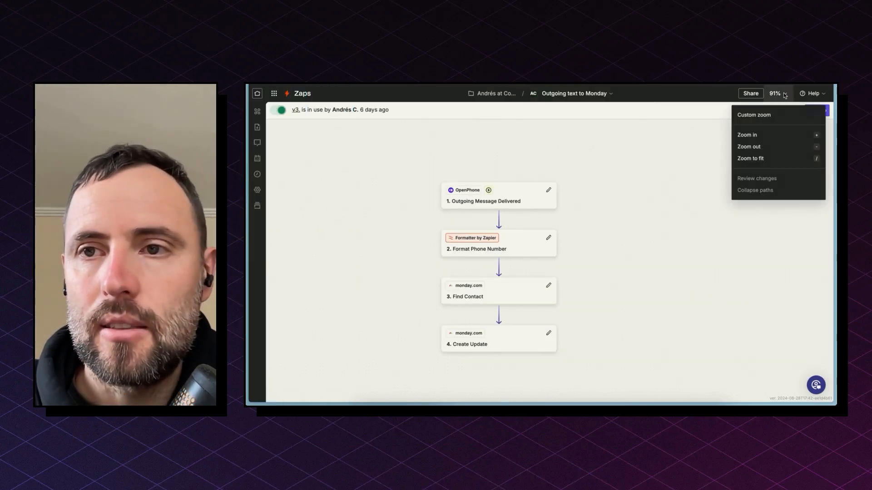
pyautogui.click(779, 116)
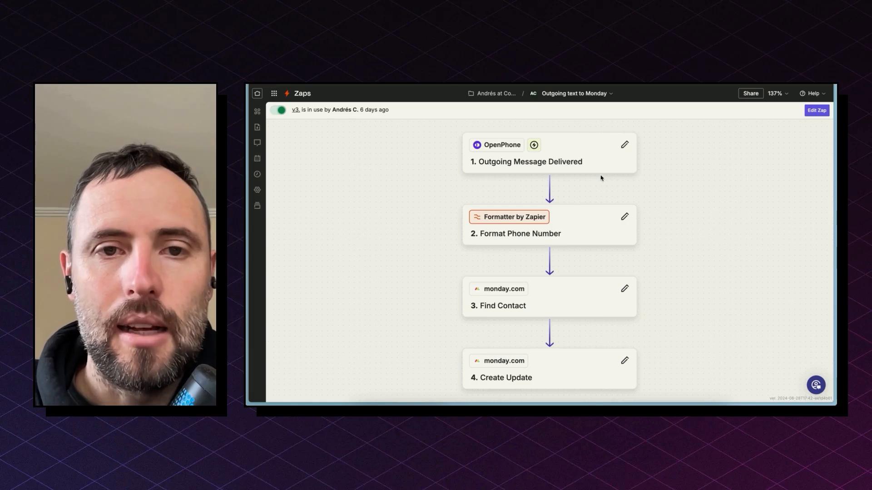
pyautogui.click(526, 164)
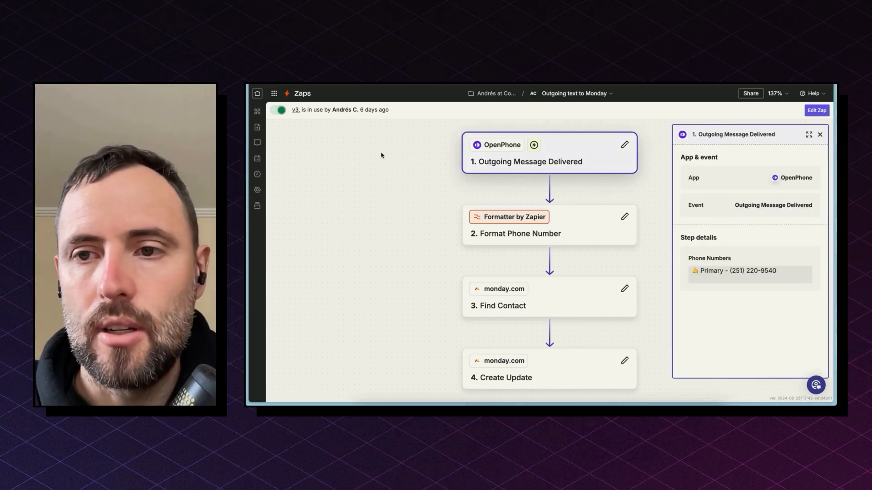
pyautogui.click(579, 235)
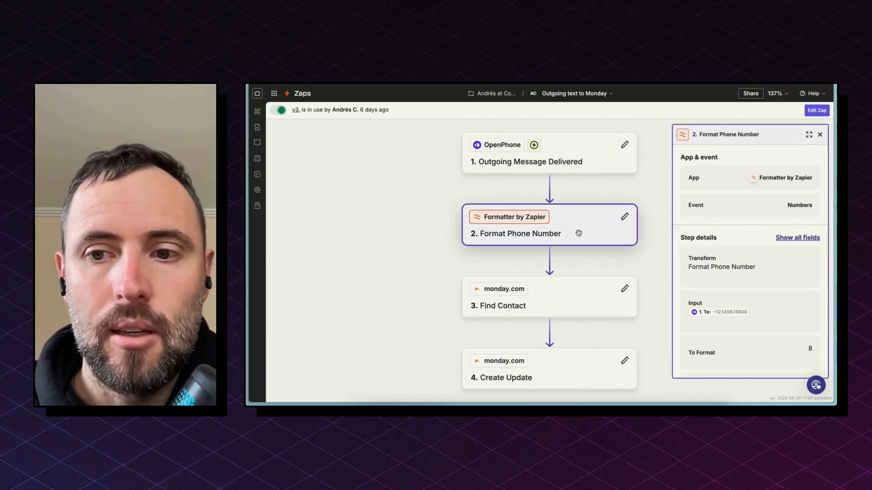
pyautogui.scroll(-2, 683, 260)
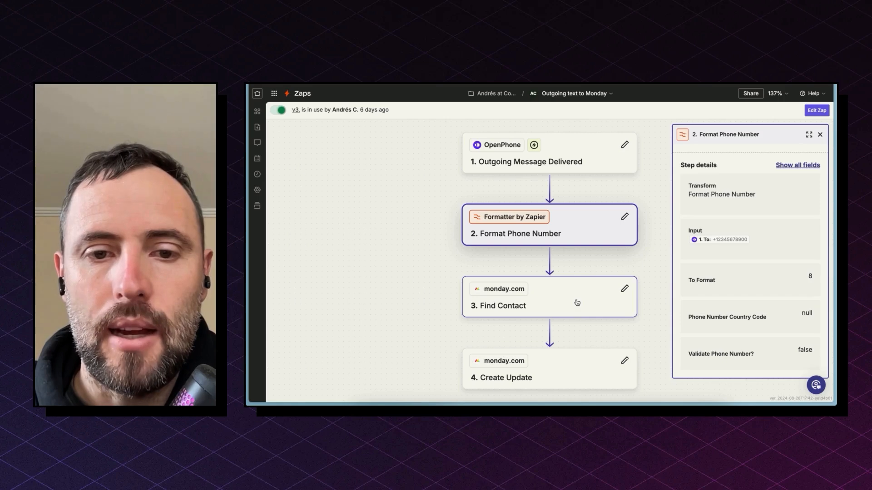
pyautogui.click(578, 303)
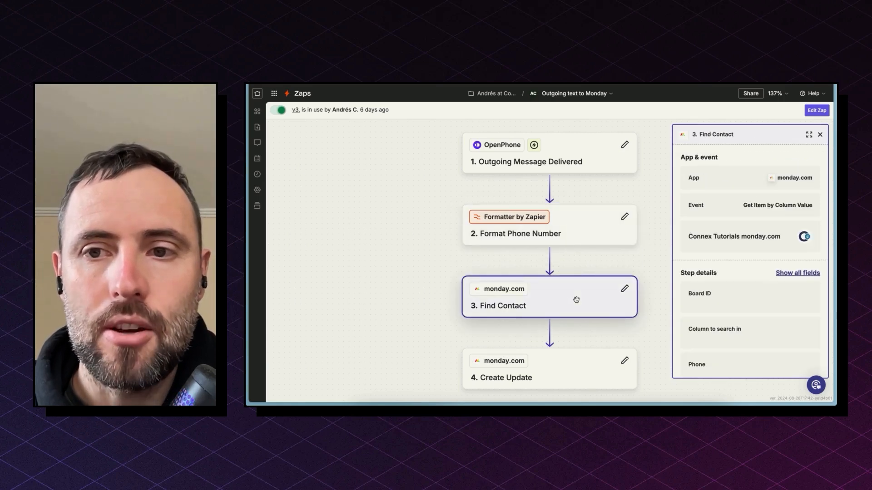
pyautogui.click(553, 375)
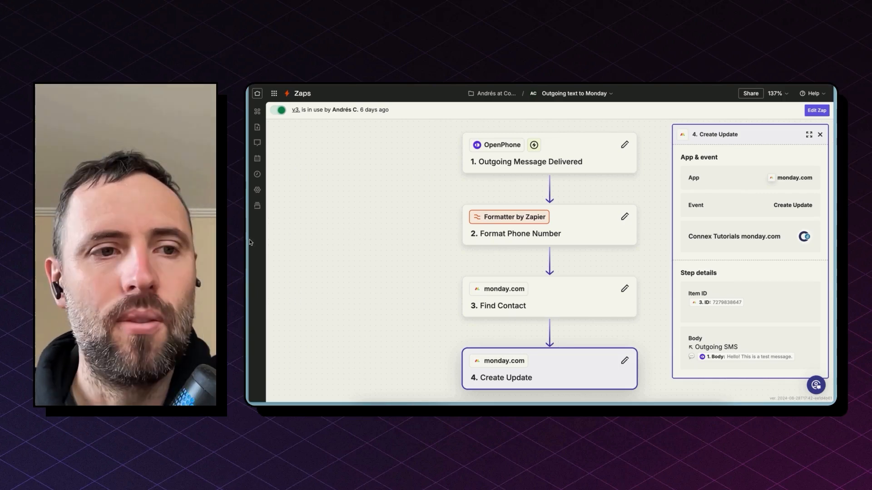
# - Open the "Call Recordings to Monday" Zap, fit its whole flow in view and start editing it
pyautogui.moveTo(250, 242)
pyautogui.click(280, 214)
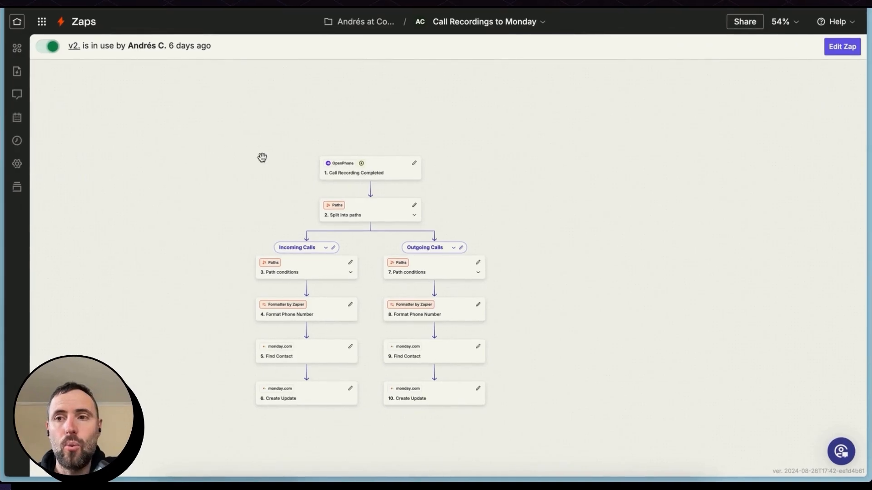
pyautogui.click(782, 22)
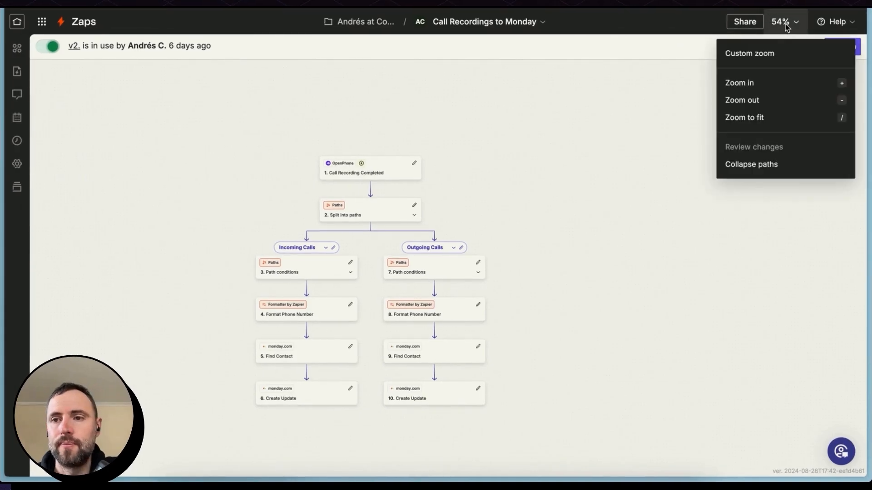
pyautogui.click(776, 115)
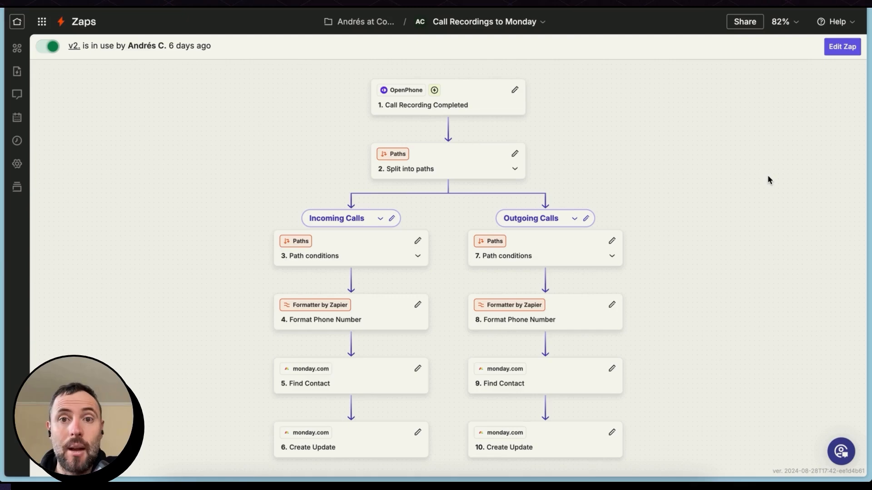
pyautogui.click(843, 51)
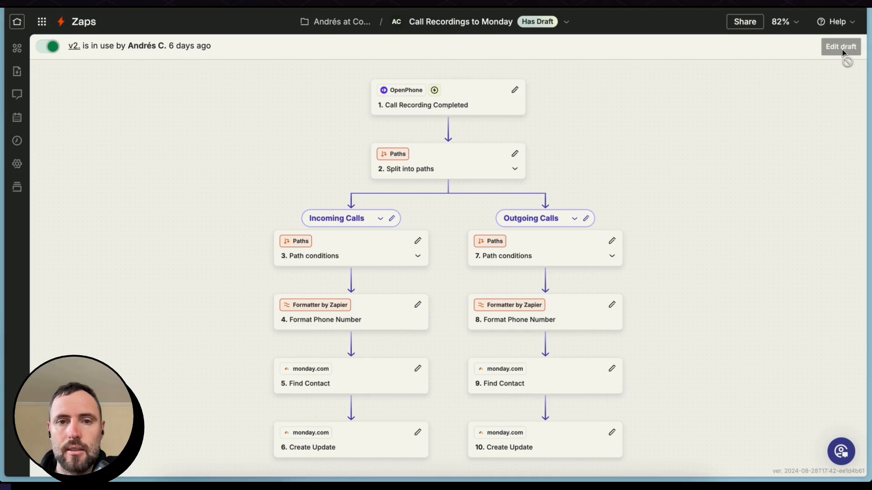
# - Choose Call Recording Completed as the OpenPhone trigger event and continue to the trigger's phone number configuration
pyautogui.click(403, 99)
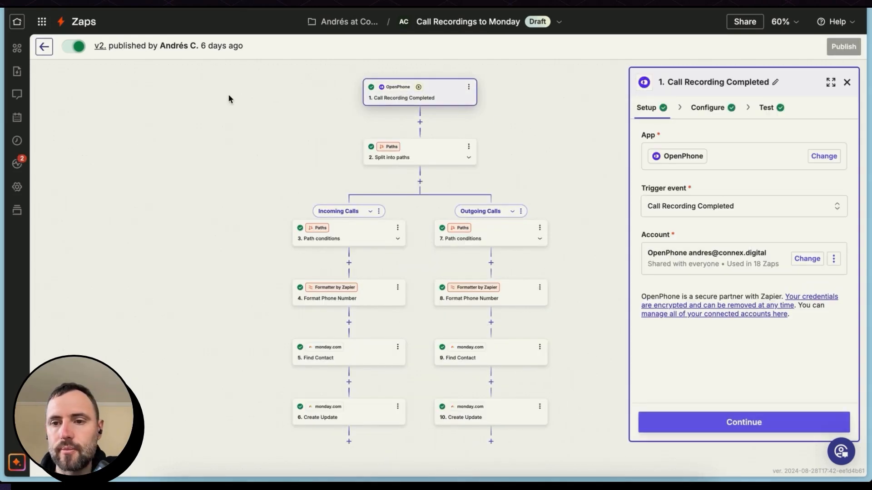
pyautogui.click(732, 210)
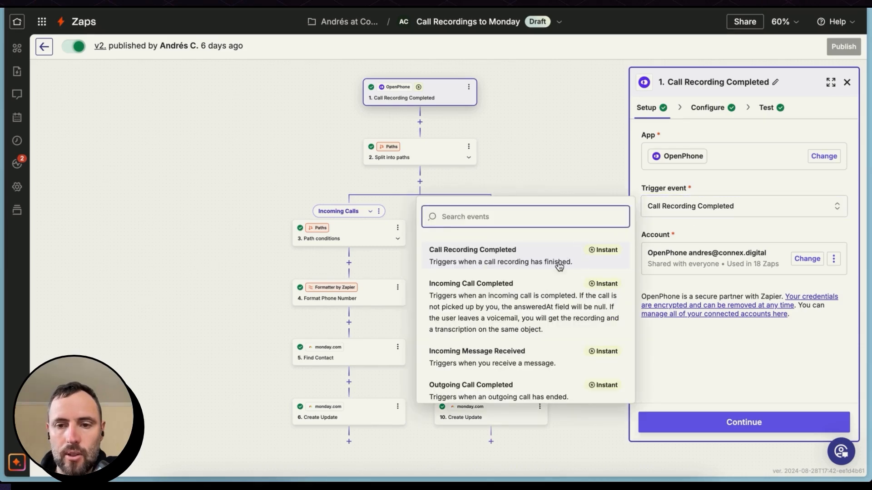
pyautogui.scroll(-2, 545, 307)
pyautogui.scroll(2, 545, 307)
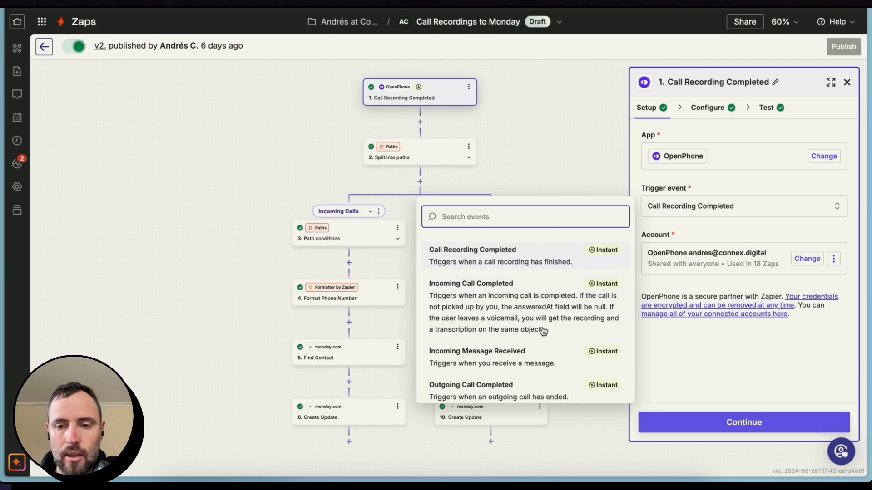
pyautogui.click(516, 249)
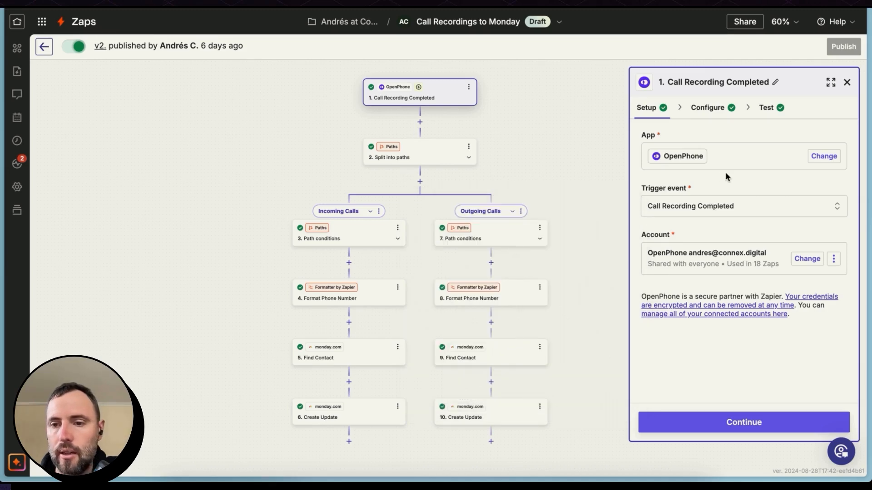
pyautogui.click(750, 432)
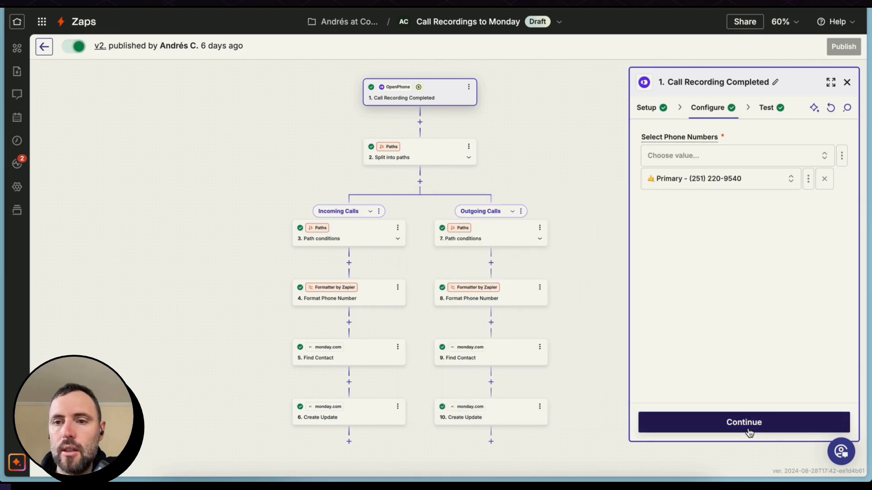
# - Continue to the trigger's test records and examine the Call Recording A sample's direction, caller number, recording URL and voicemail transcript
pyautogui.click(749, 432)
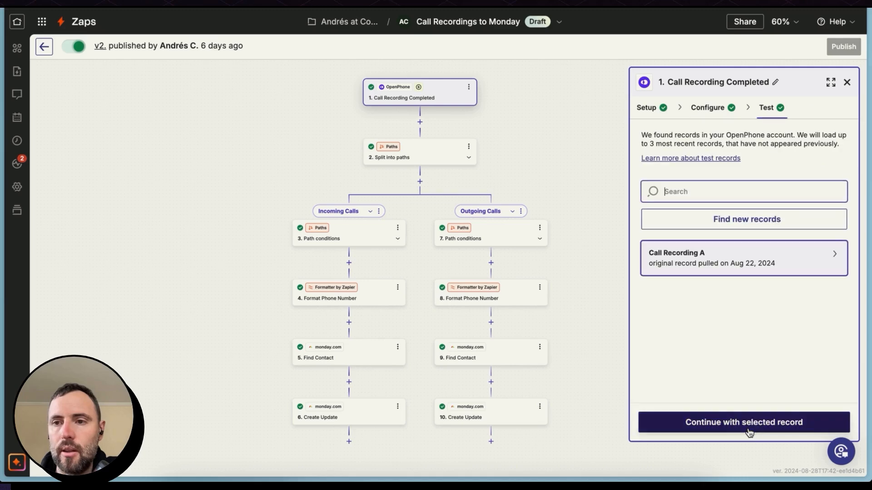
pyautogui.moveTo(726, 268)
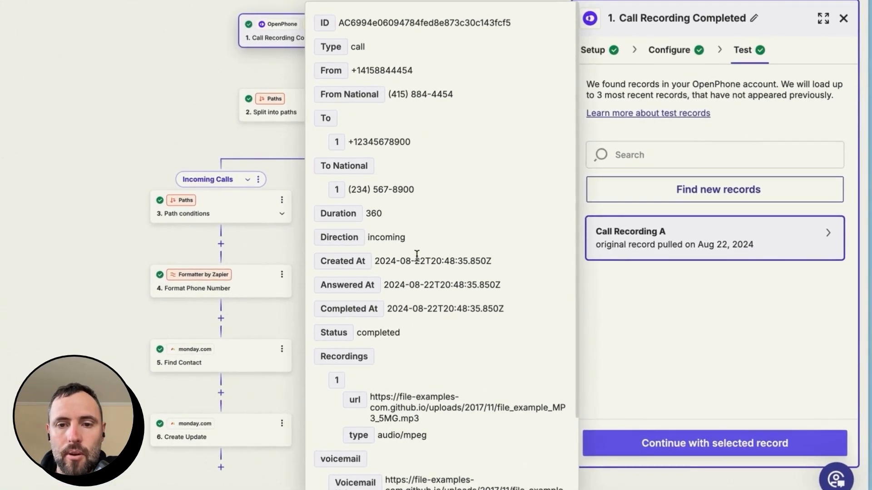
pyautogui.doubleClick(393, 239)
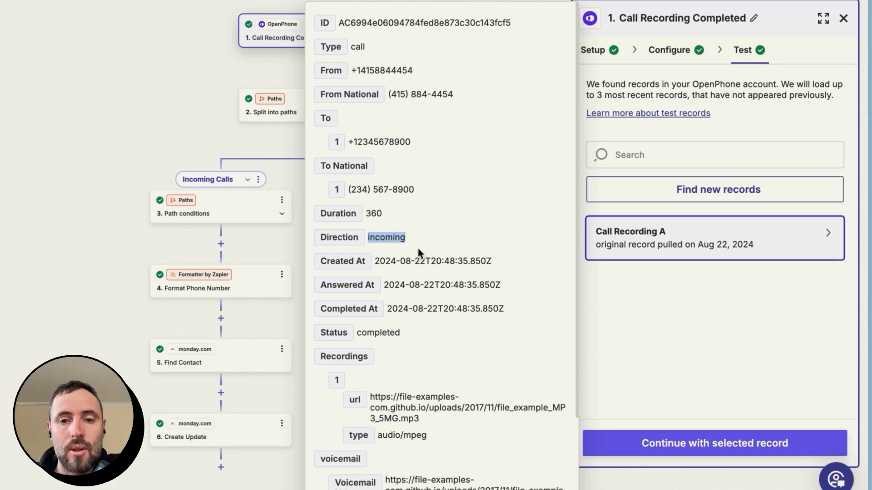
pyautogui.click(415, 97)
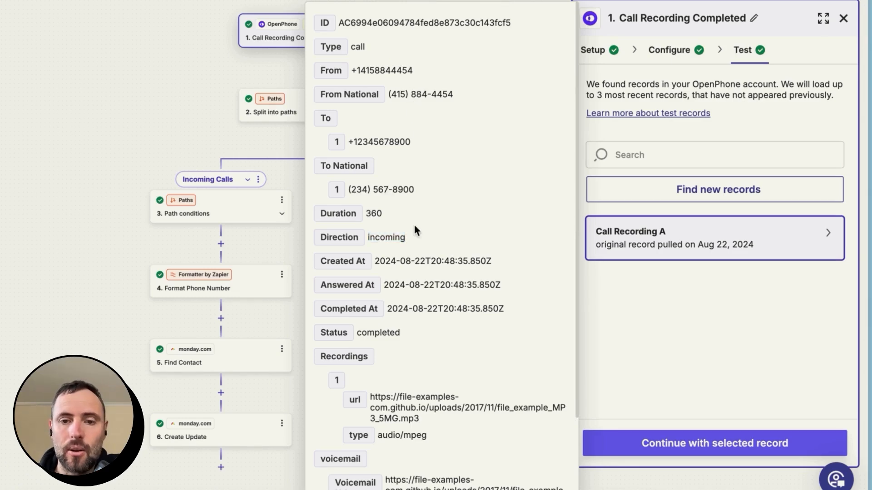
pyautogui.scroll(-2, 445, 273)
pyautogui.tripleClick(419, 307)
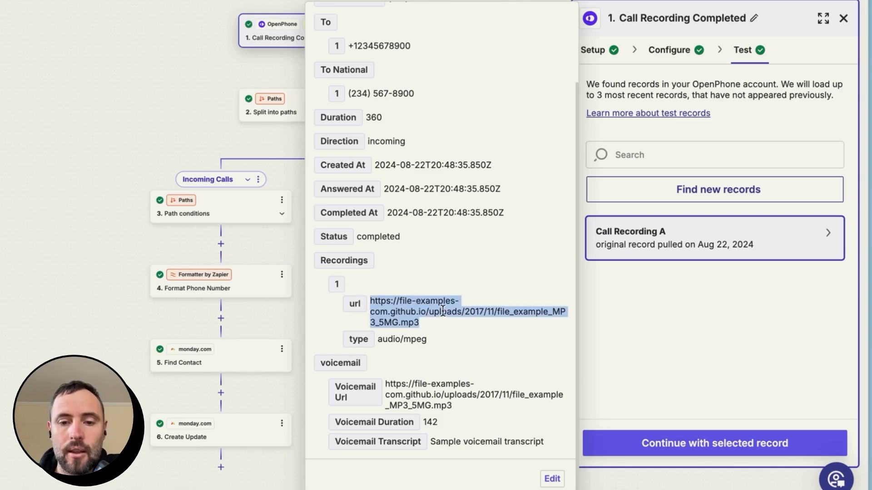
pyautogui.click(448, 441)
pyautogui.tripleClick(447, 440)
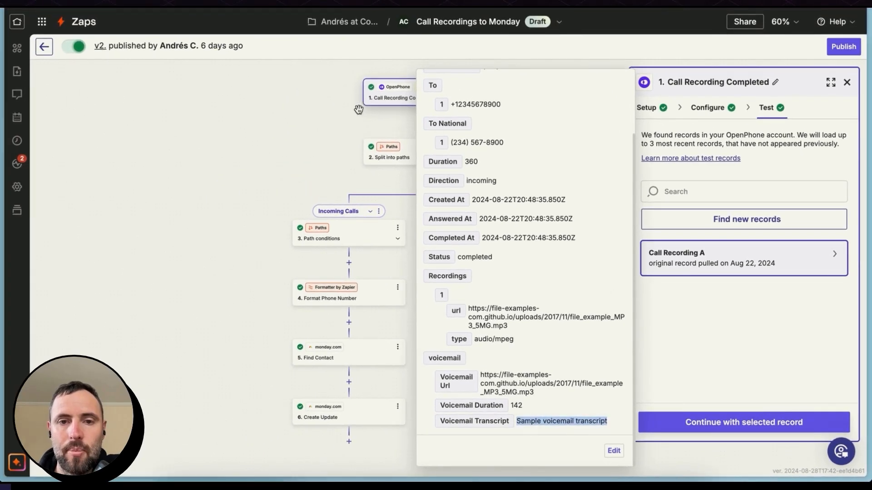
pyautogui.click(359, 110)
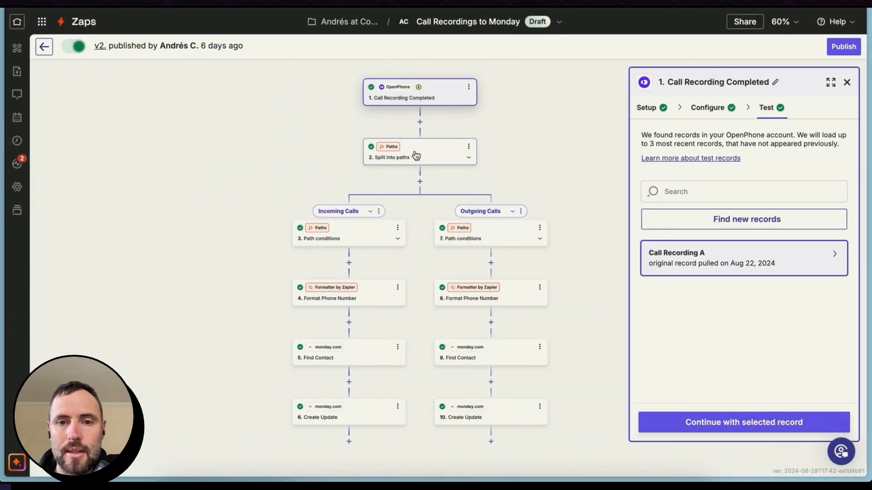
# - Continue with the Call Recording A record, test the Incoming Calls path conditions and check the Outgoing Calls path conditions against them
pyautogui.click(745, 422)
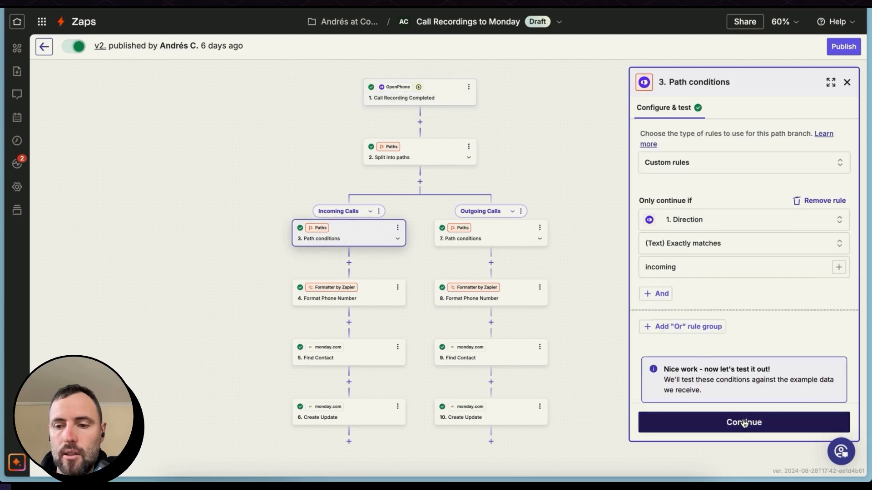
pyautogui.click(744, 423)
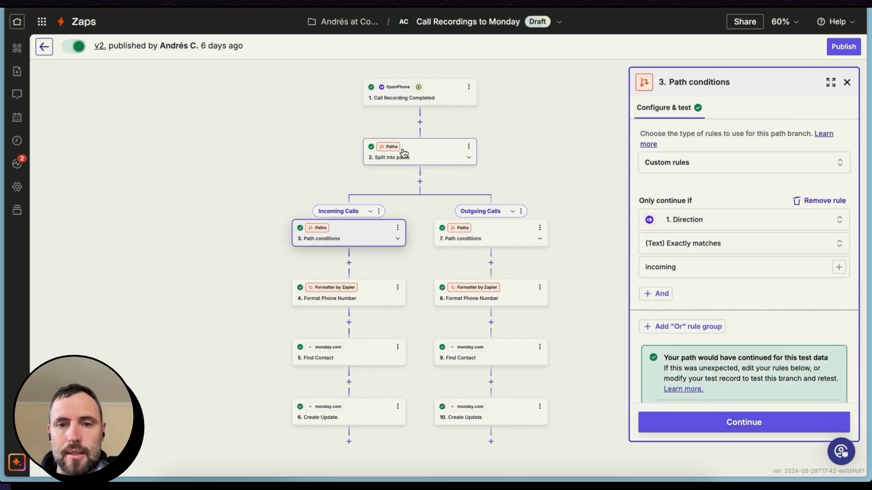
pyautogui.moveTo(382, 233); pyautogui.dragTo(410, 213)
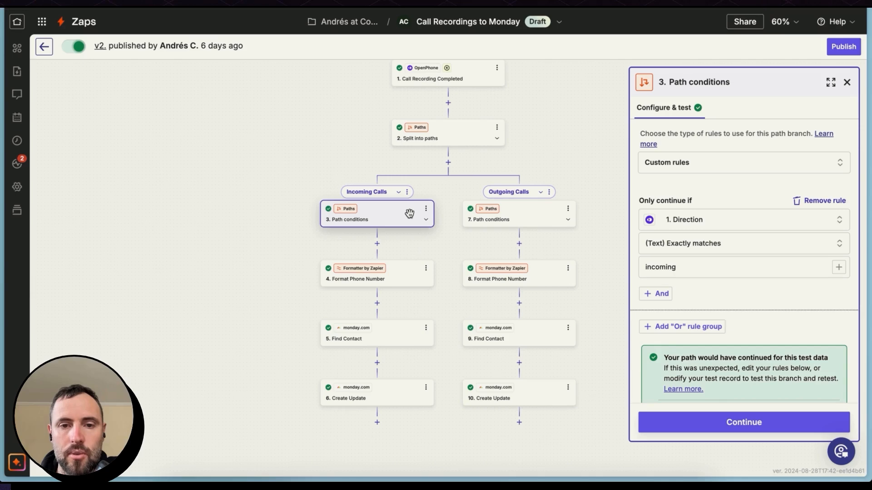
pyautogui.click(539, 218)
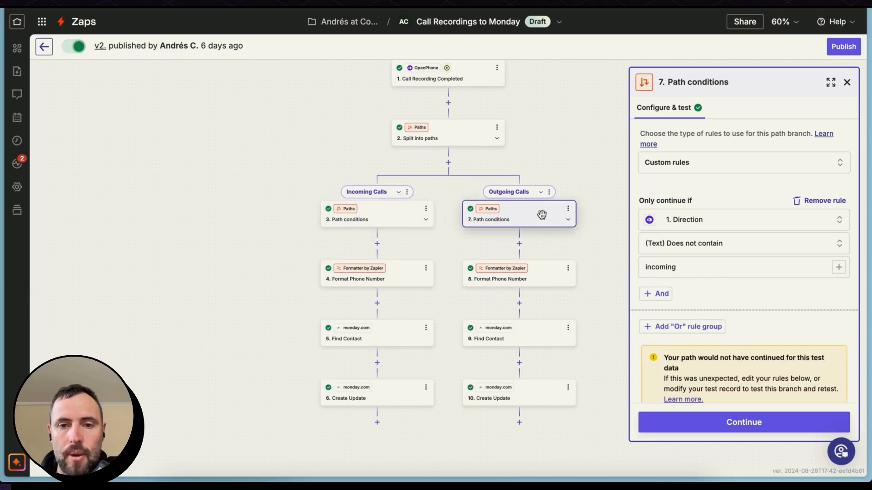
# - Set the Incoming Calls path to custom rules that continue only if the trigger's Direction exactly matches "incoming", and review its test record
pyautogui.click(389, 221)
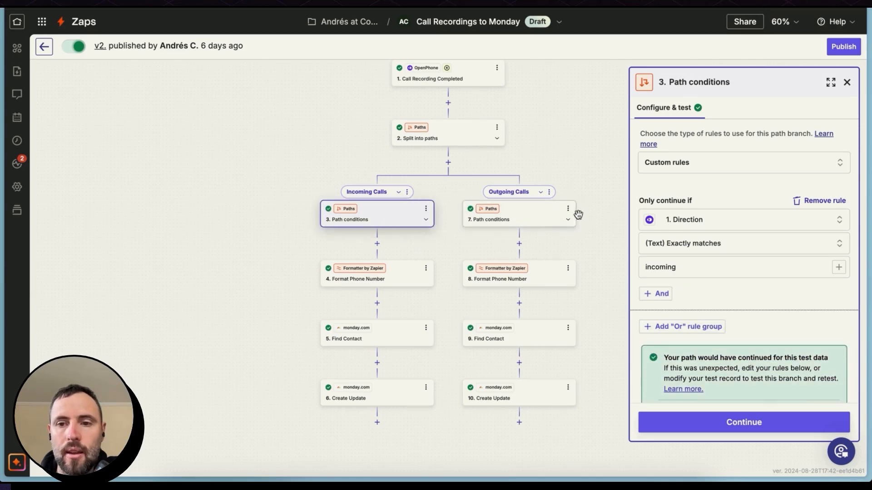
pyautogui.moveTo(629, 216); pyautogui.dragTo(581, 204)
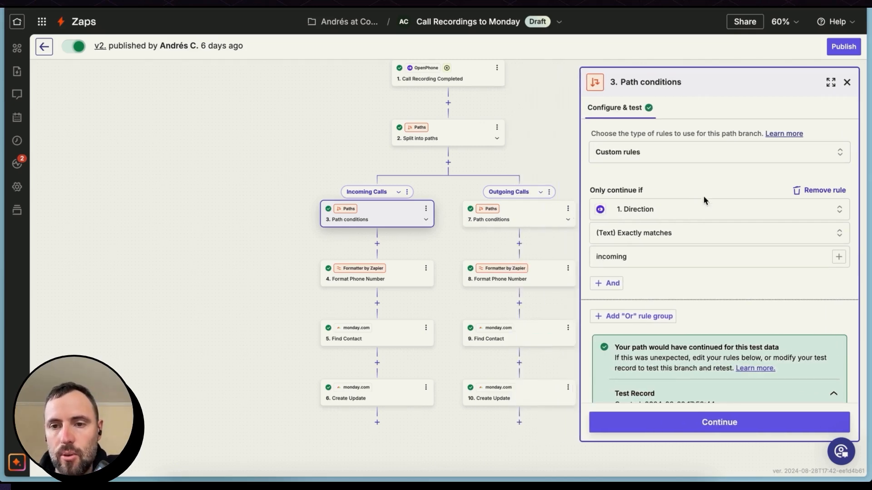
pyautogui.click(689, 156)
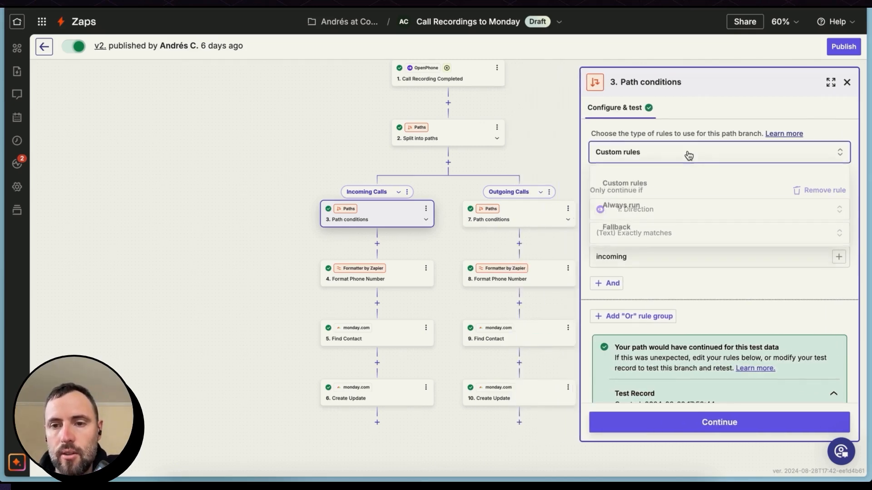
pyautogui.click(658, 186)
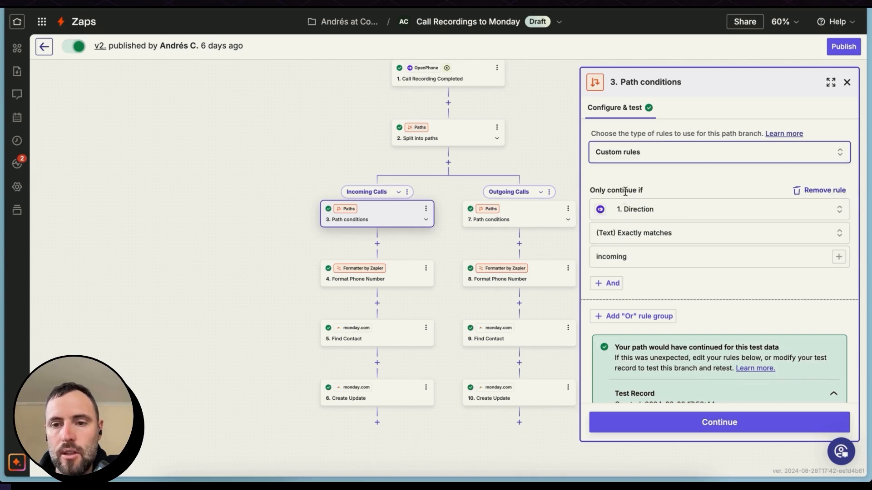
pyautogui.click(656, 209)
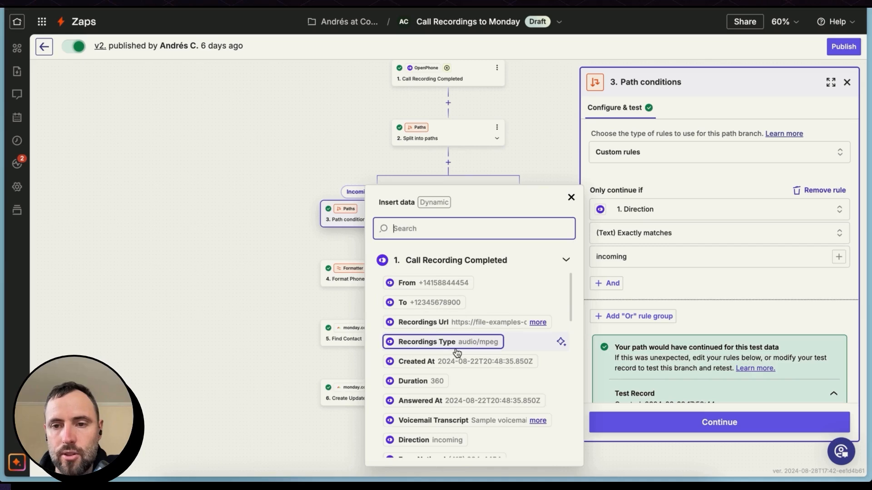
pyautogui.click(633, 237)
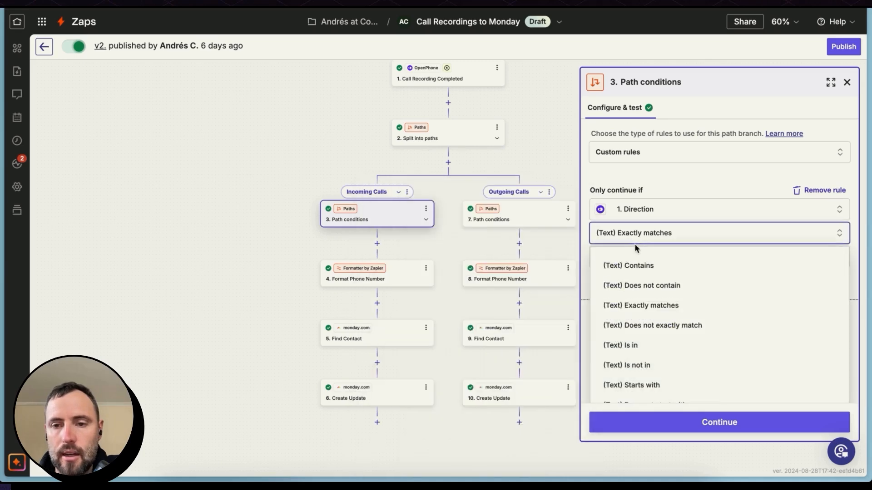
pyautogui.click(654, 306)
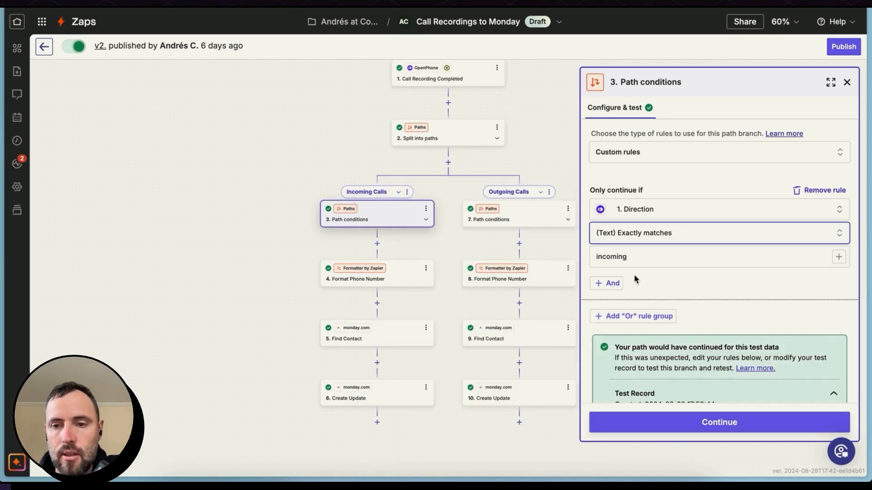
pyautogui.click(632, 261)
pyautogui.scroll(-2, 627, 259)
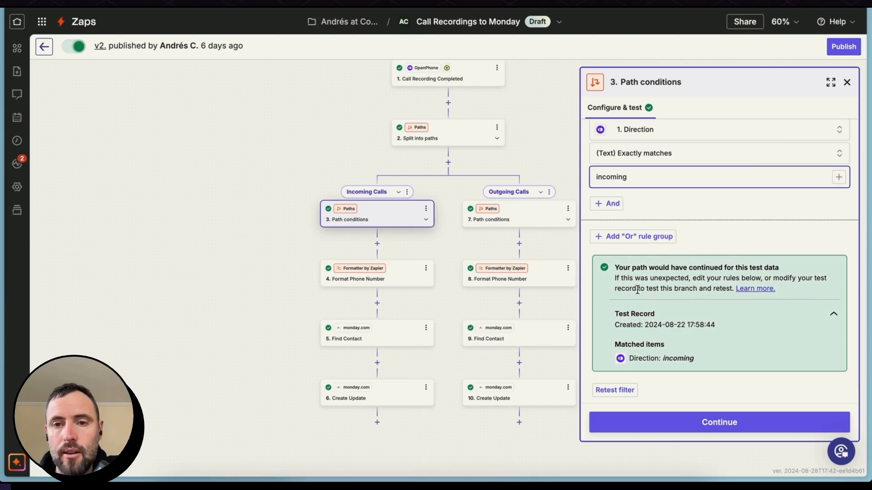
# - Test the Outgoing Calls path rule that Direction does not contain "incoming", and examine its result and the available text conditions
pyautogui.click(517, 215)
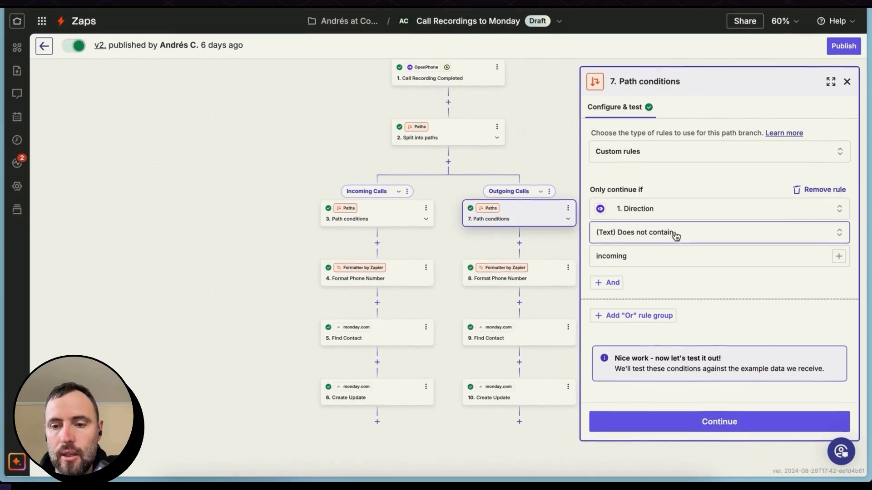
pyautogui.click(670, 425)
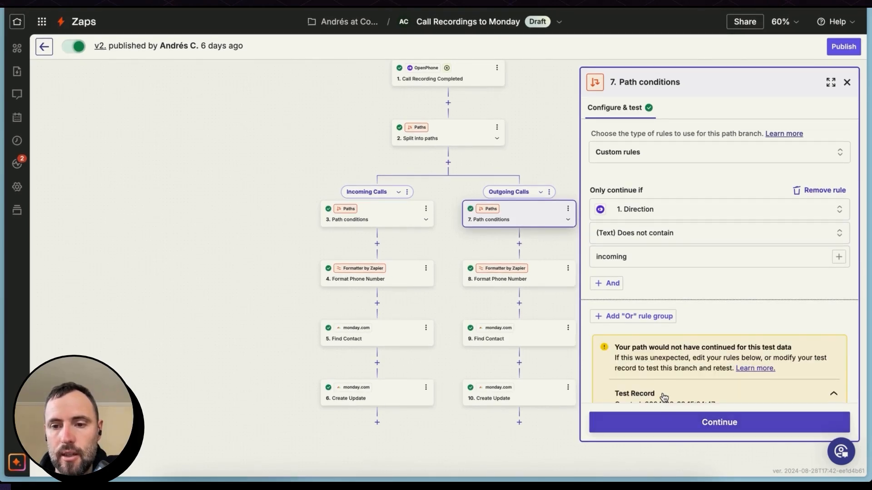
pyautogui.scroll(-2, 654, 291)
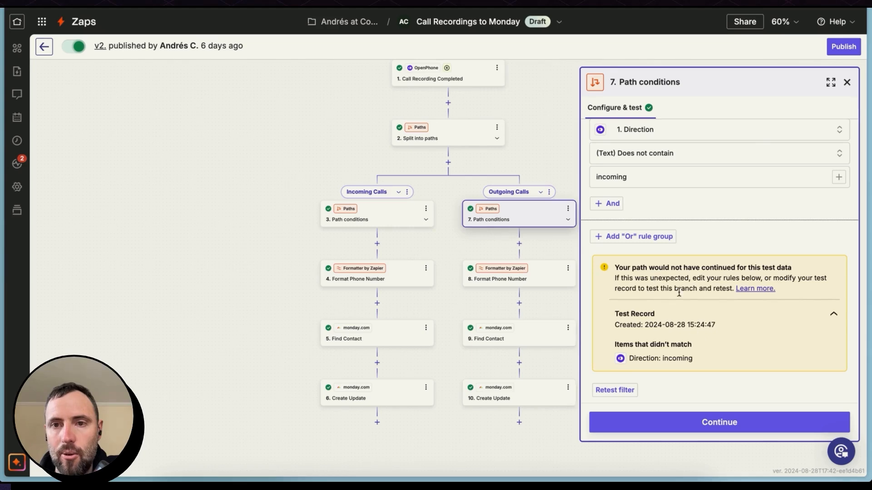
pyautogui.scroll(1, 686, 250)
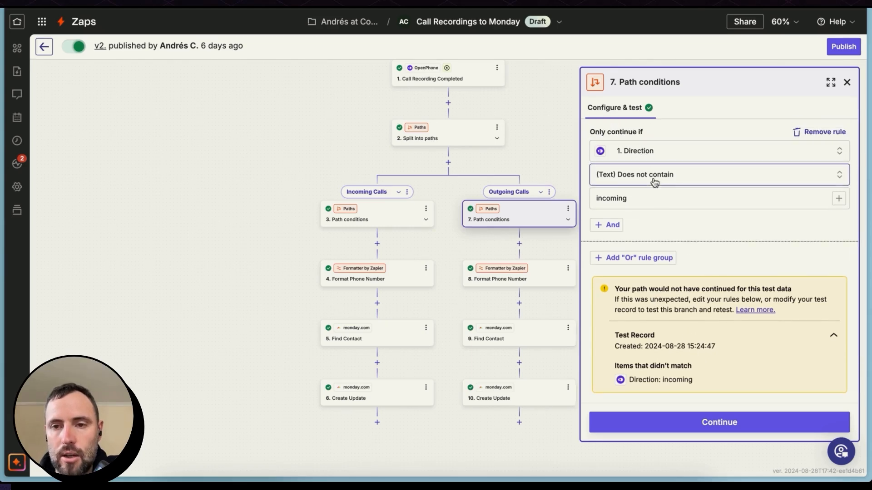
pyautogui.click(653, 201)
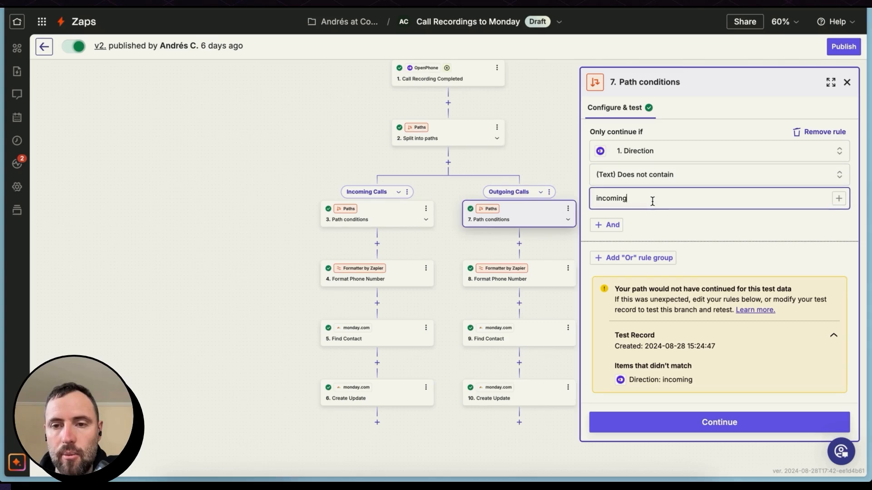
pyautogui.click(655, 183)
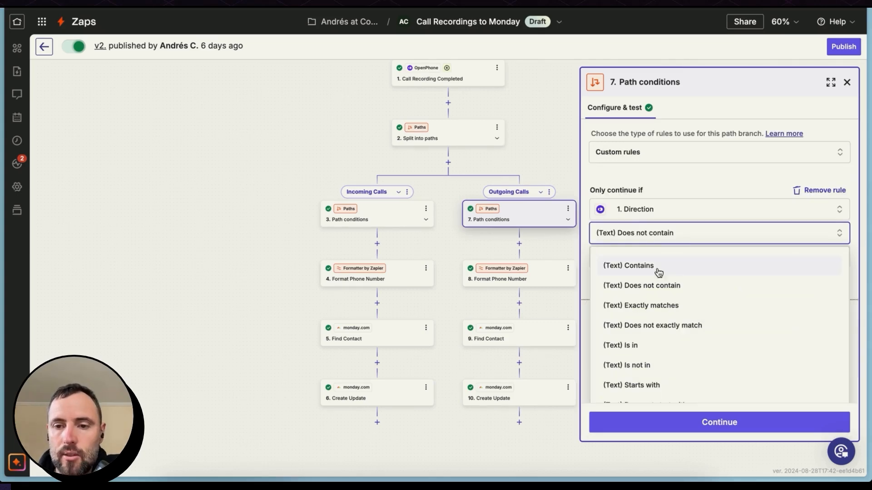
pyautogui.click(697, 180)
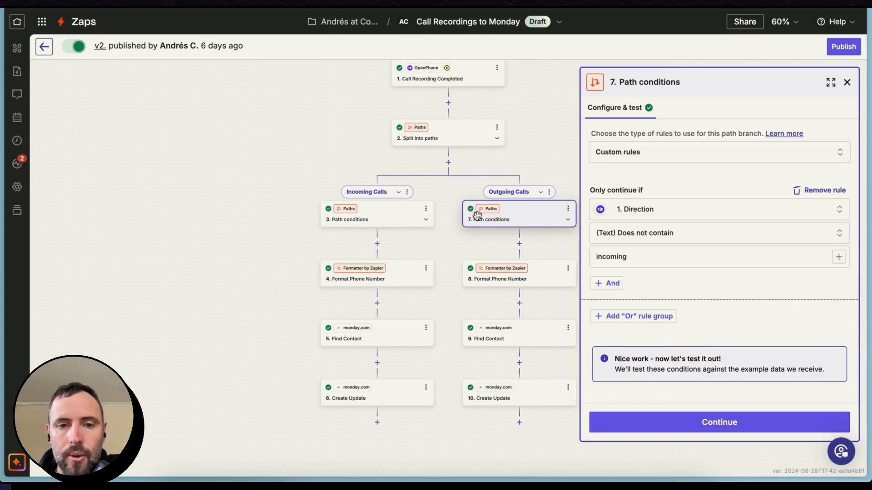
# - Examine the incoming branch's Format Phone Number configuration and its Find Contact search setup, search column and test data
pyautogui.click(393, 281)
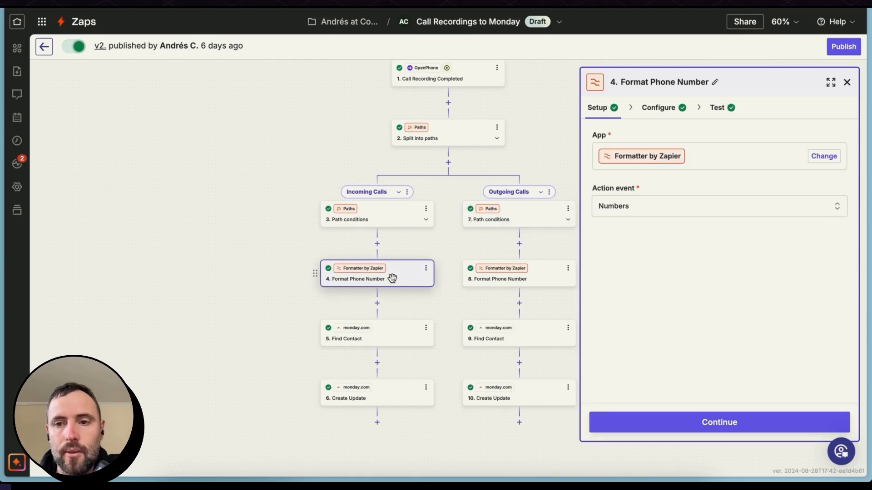
pyautogui.click(708, 423)
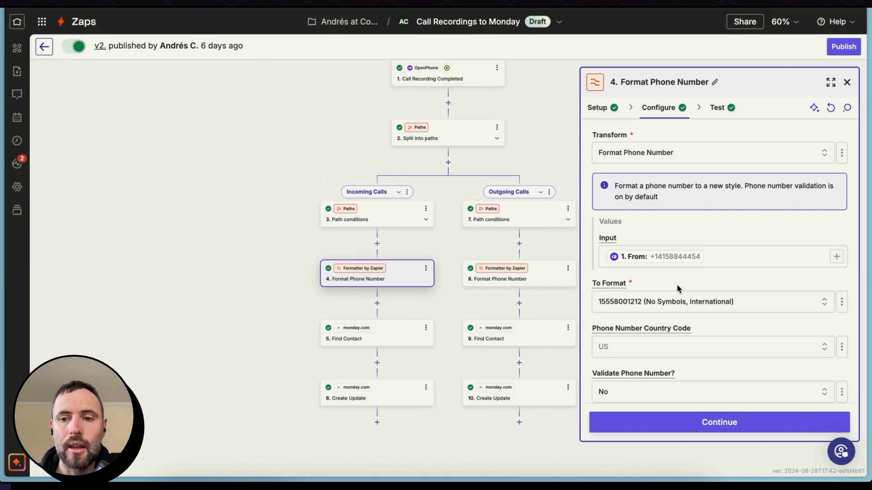
pyautogui.click(395, 339)
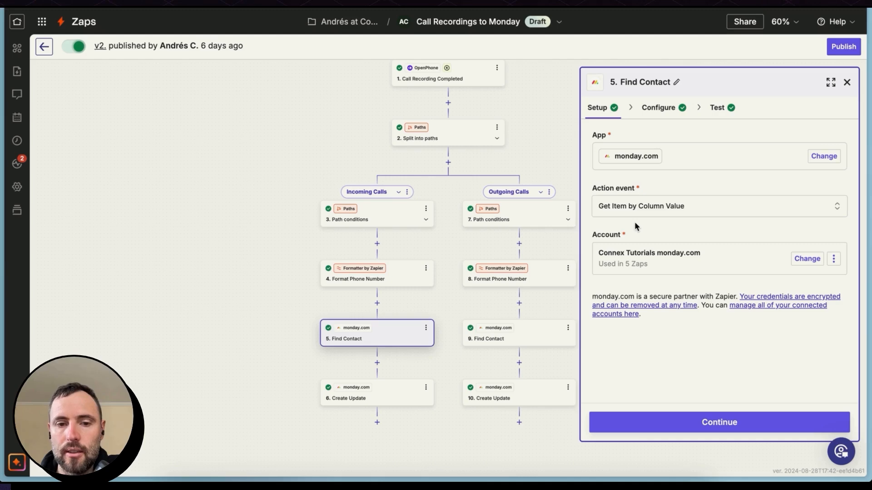
pyautogui.click(702, 422)
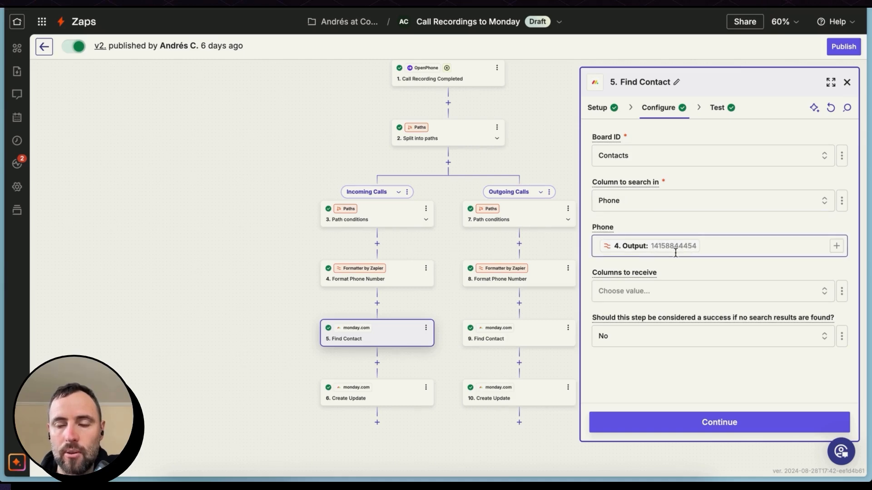
pyautogui.click(739, 420)
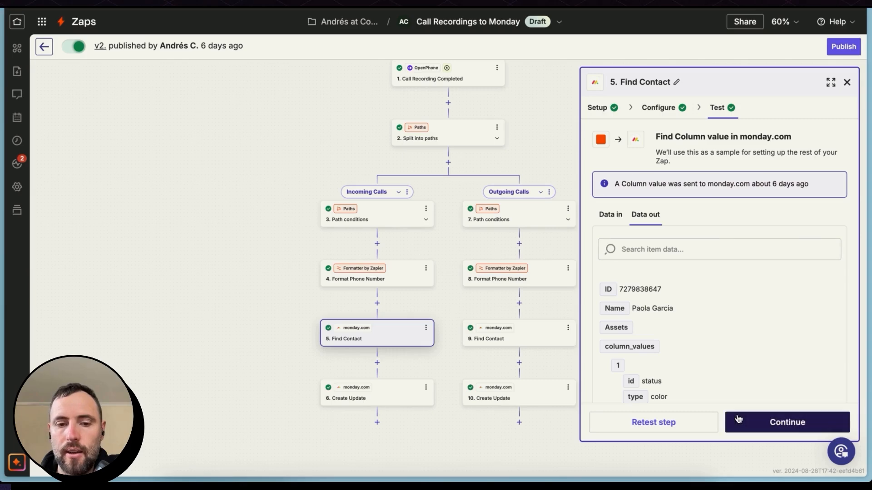
# - Open the incoming branch's Create Update configuration and examine its item ID and the recording link in its body
pyautogui.click(374, 383)
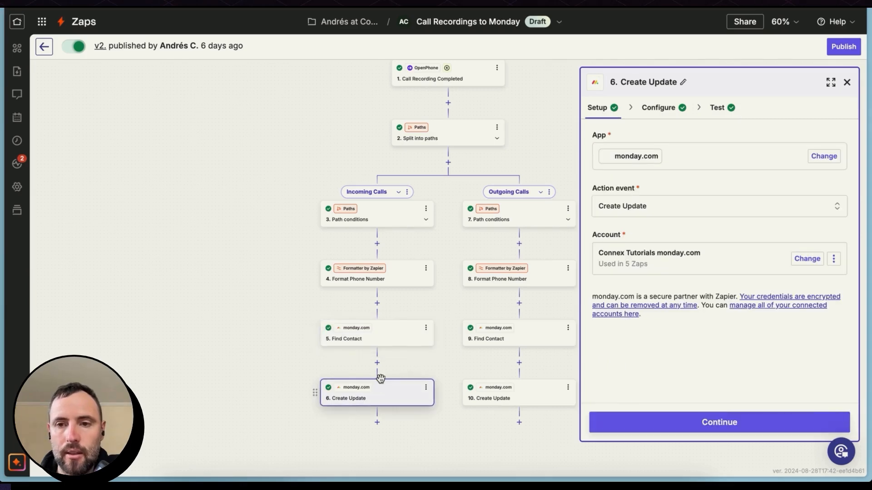
pyautogui.click(684, 429)
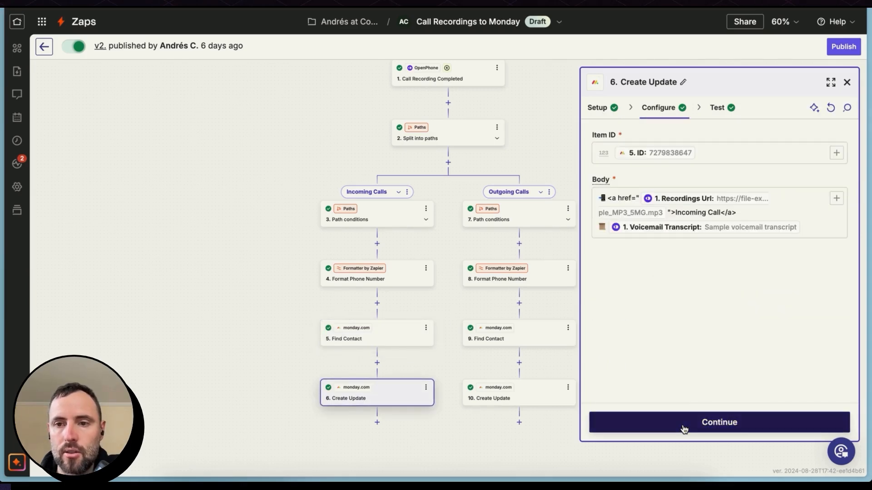
pyautogui.click(615, 200)
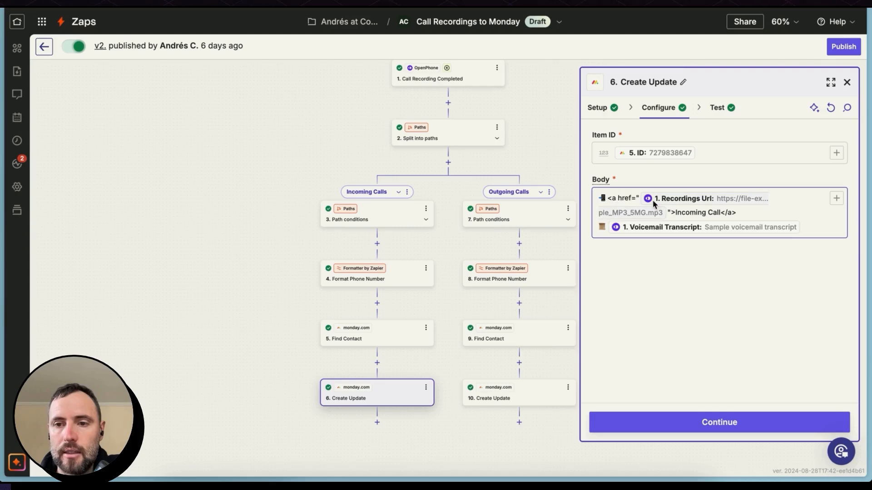